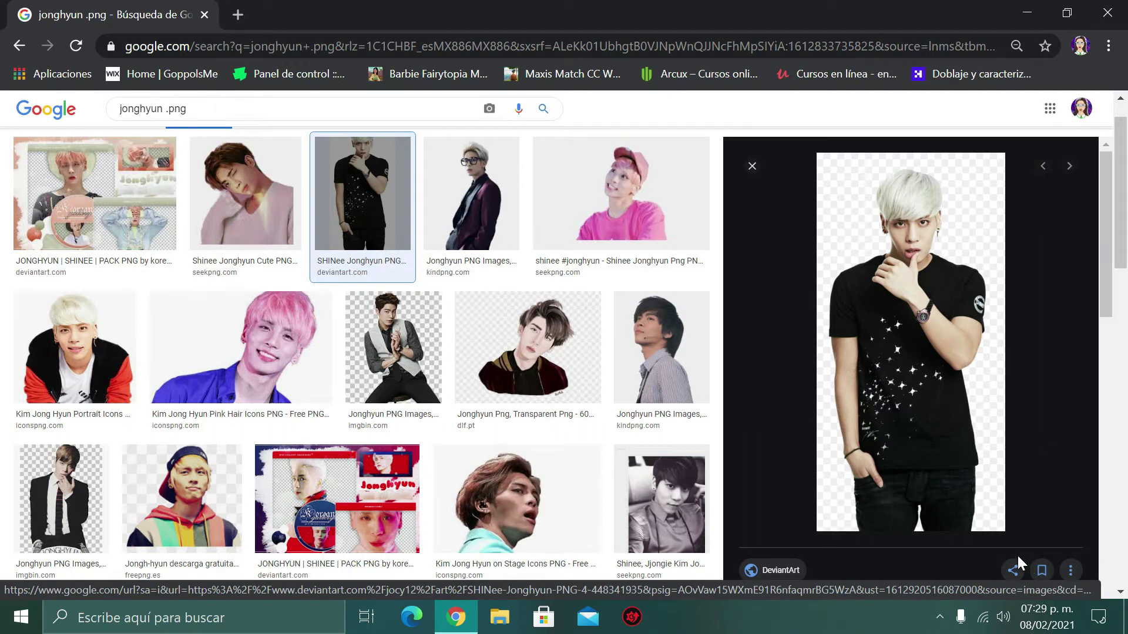
- Save the DeviantArt image of Jonghyun in a black T-shirt to the Escritorio folder as a PNG
right_click(1004, 303)
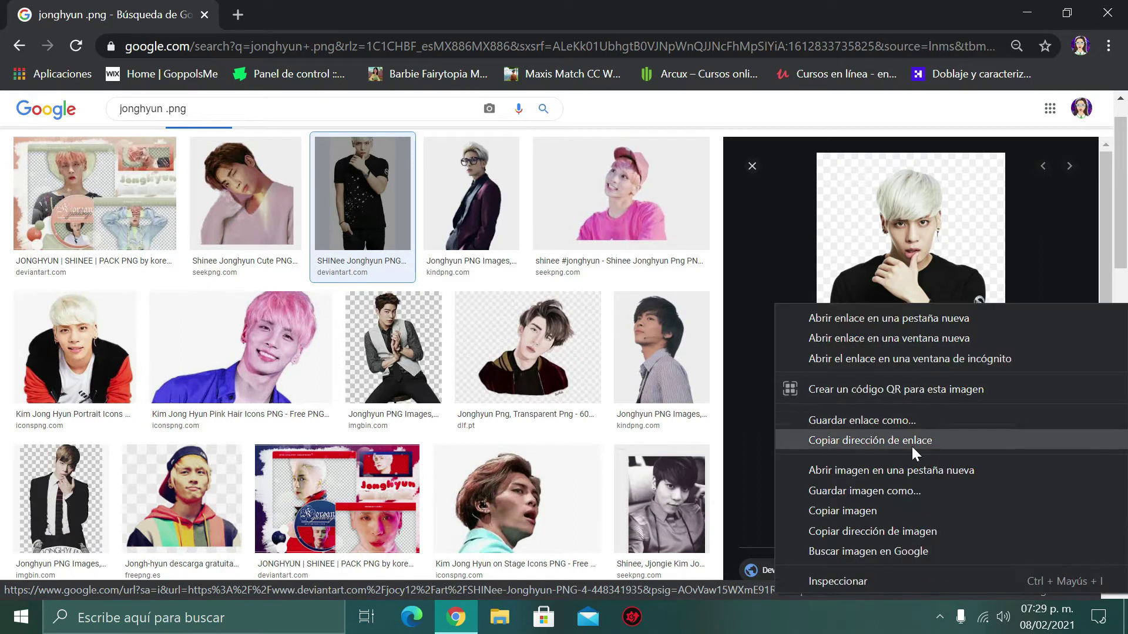
click(805, 492)
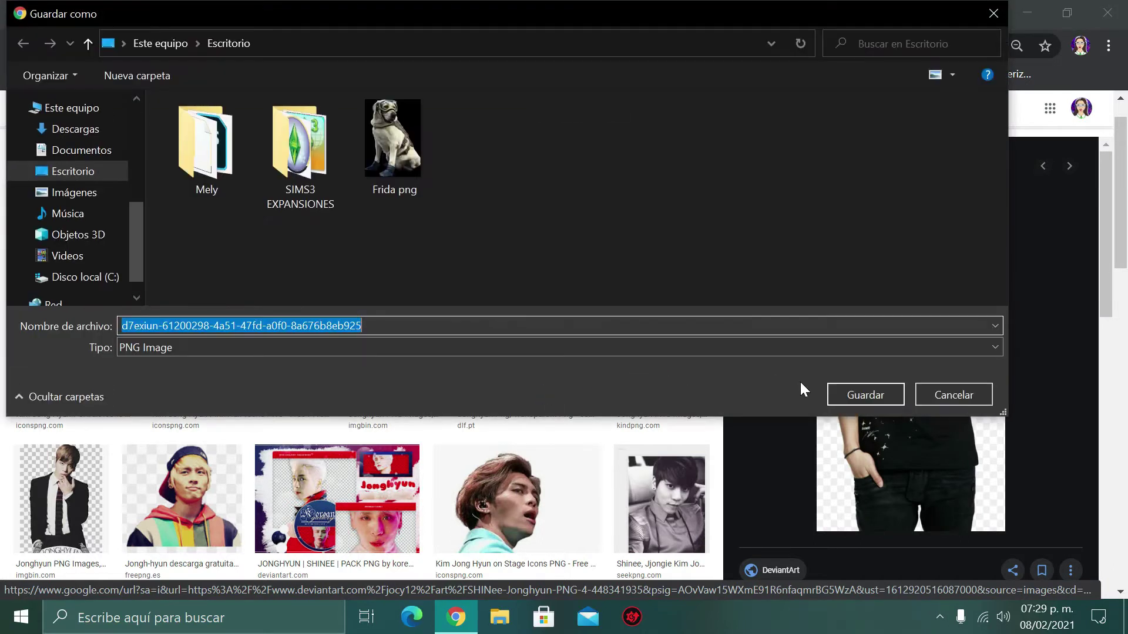
click(851, 396)
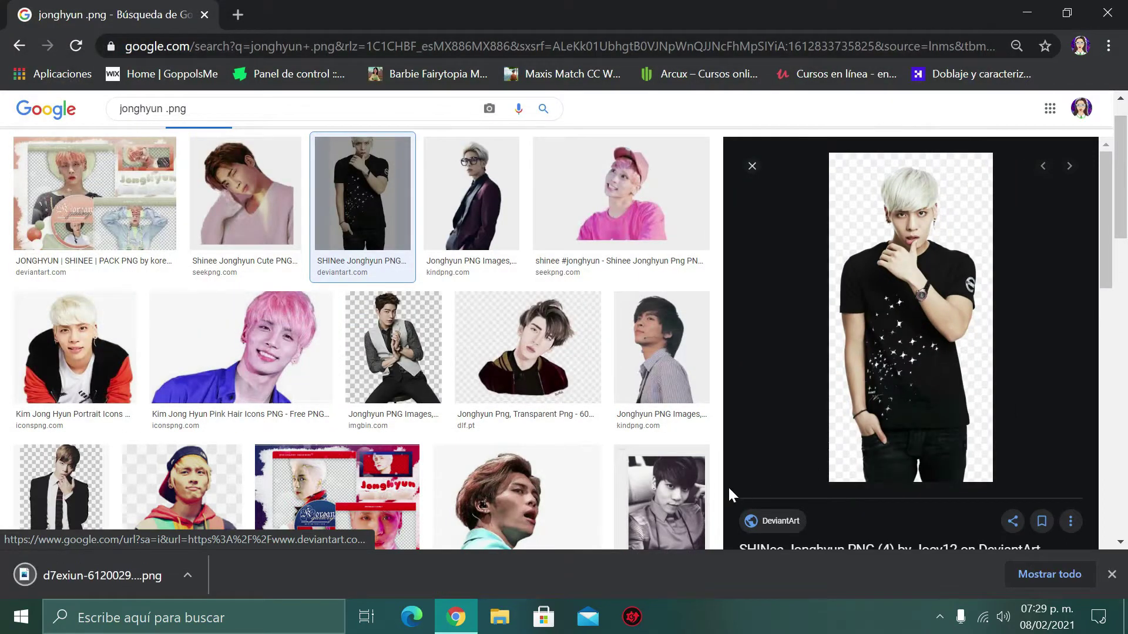
- Save the imgbin image of Jonghyun in a black suit to the Escritorio folder as a JPEG
click(85, 496)
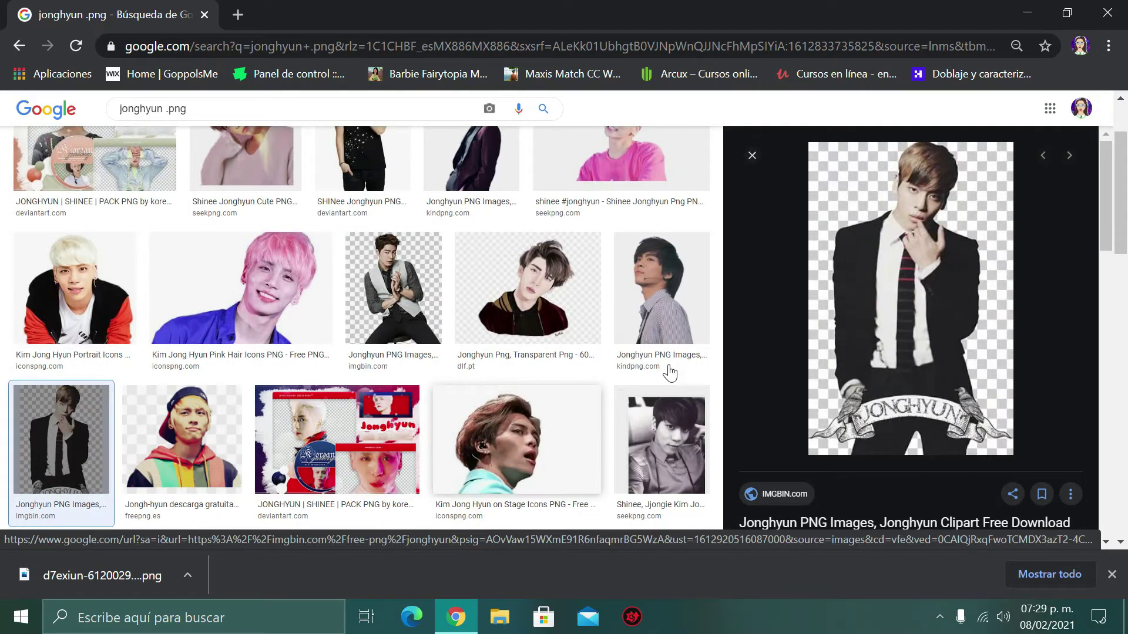
right_click(889, 337)
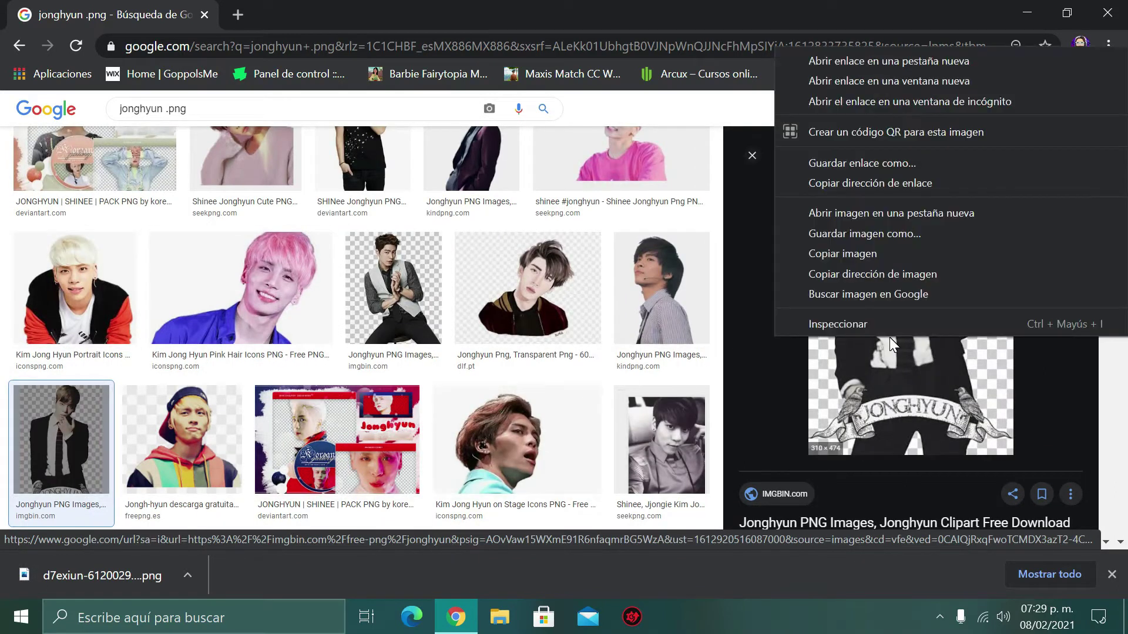
click(876, 235)
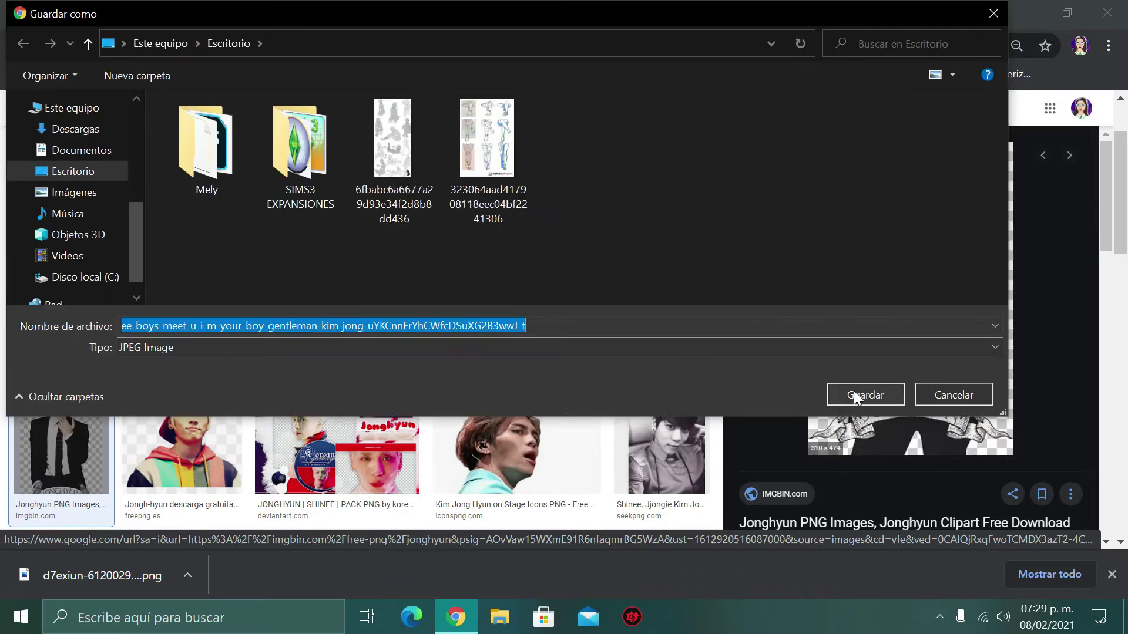
click(855, 395)
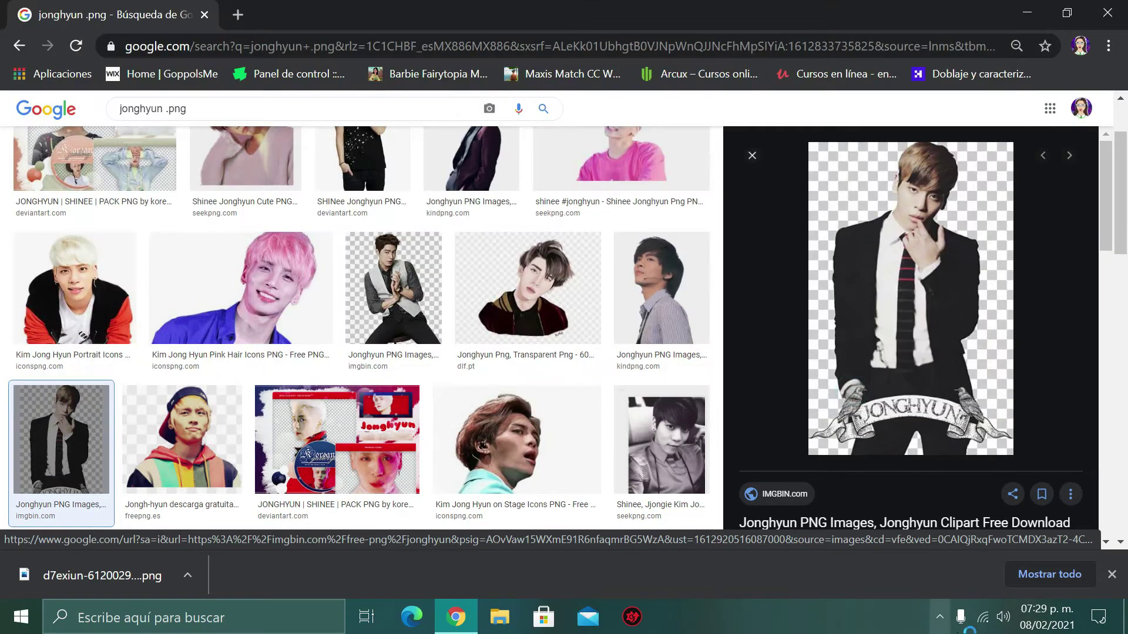
click(939, 617)
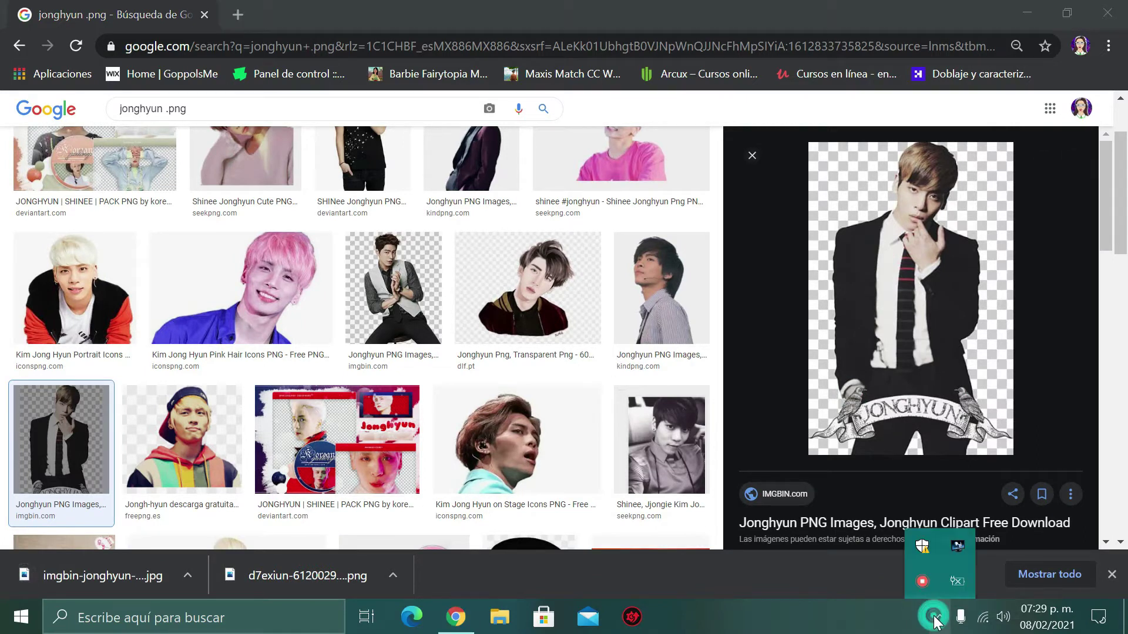
right_click(918, 581)
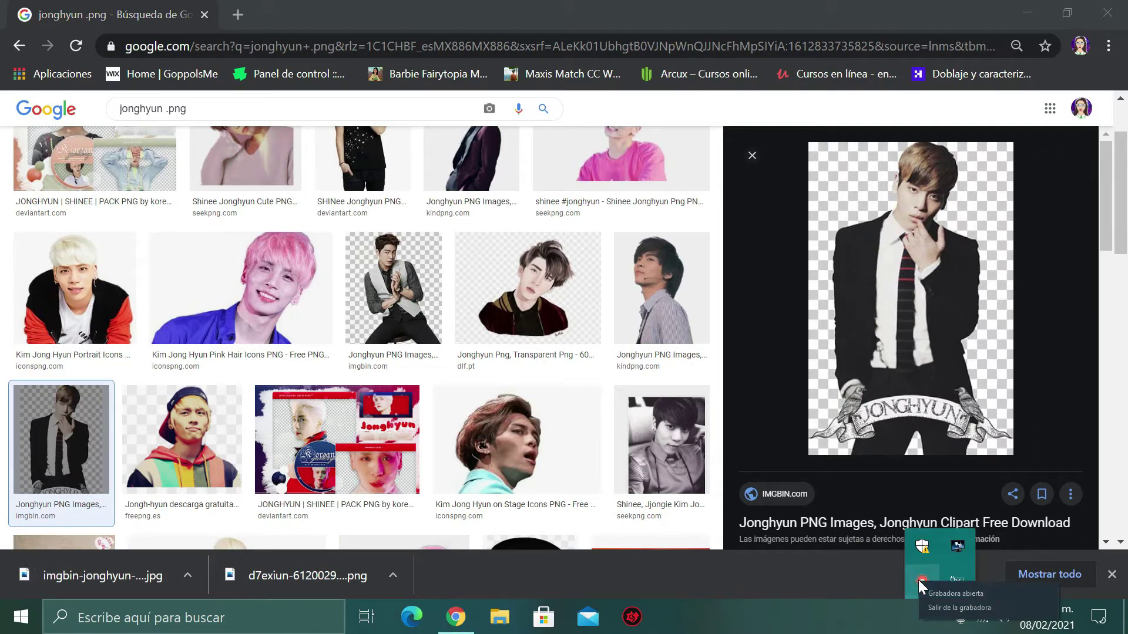
click(939, 607)
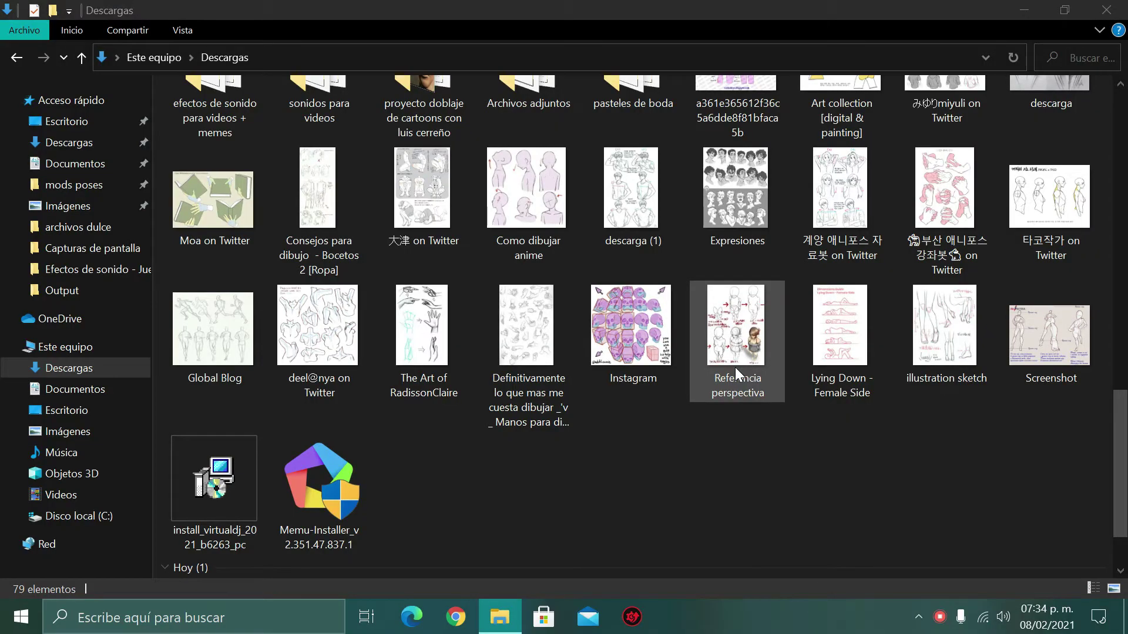
scroll(735, 368, up, 10)
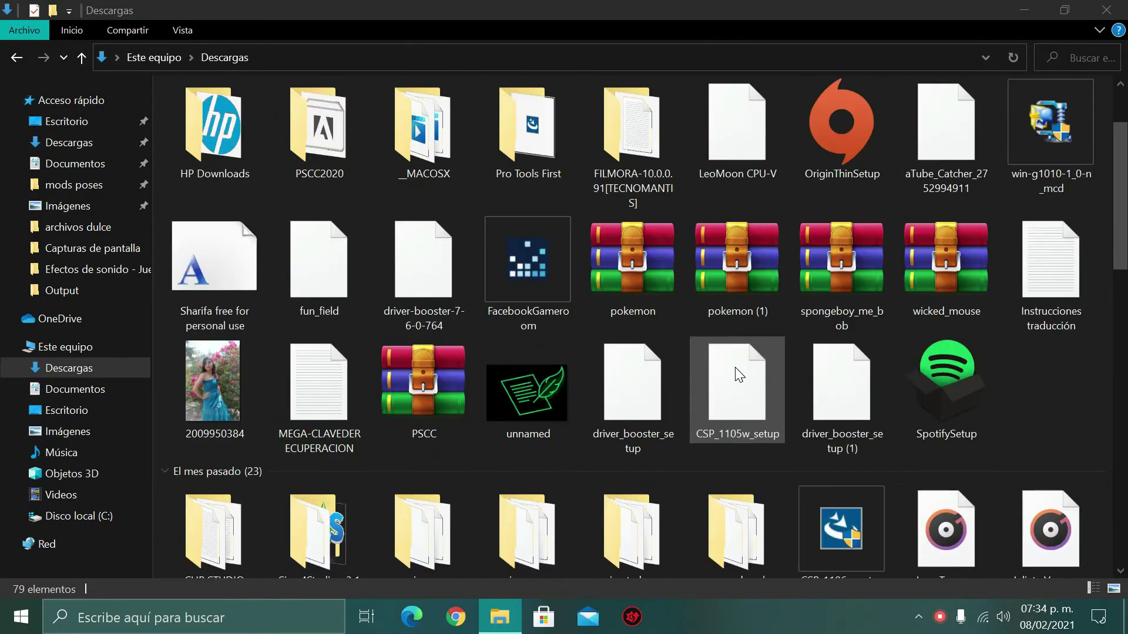
scroll(740, 376, down, 10)
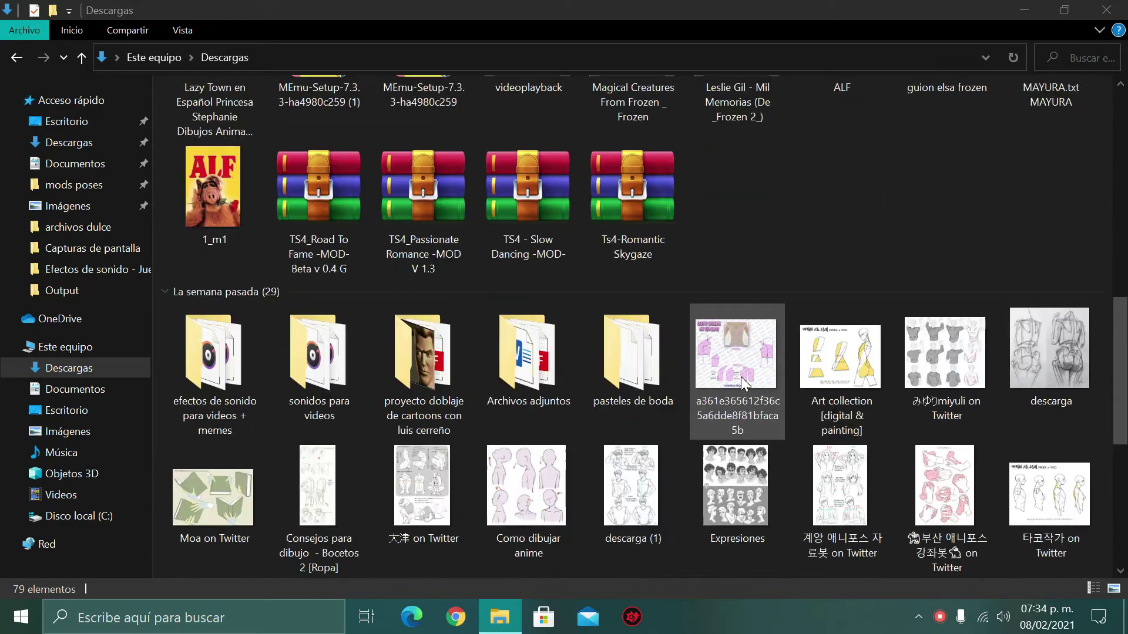
scroll(737, 380, down, 5)
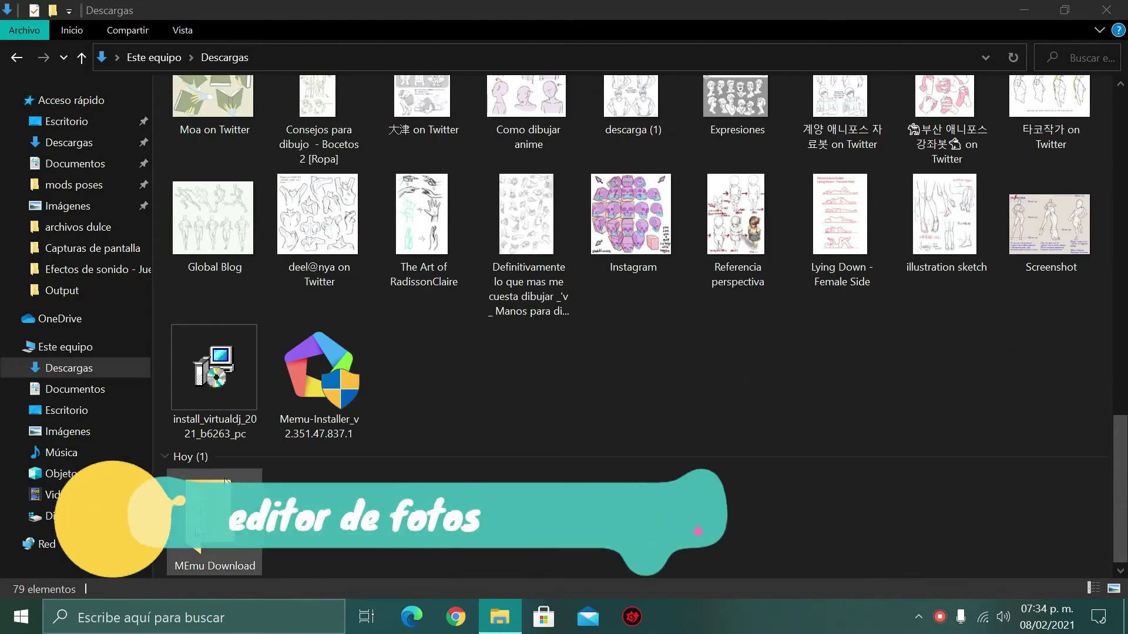
scroll(431, 497, up, 15)
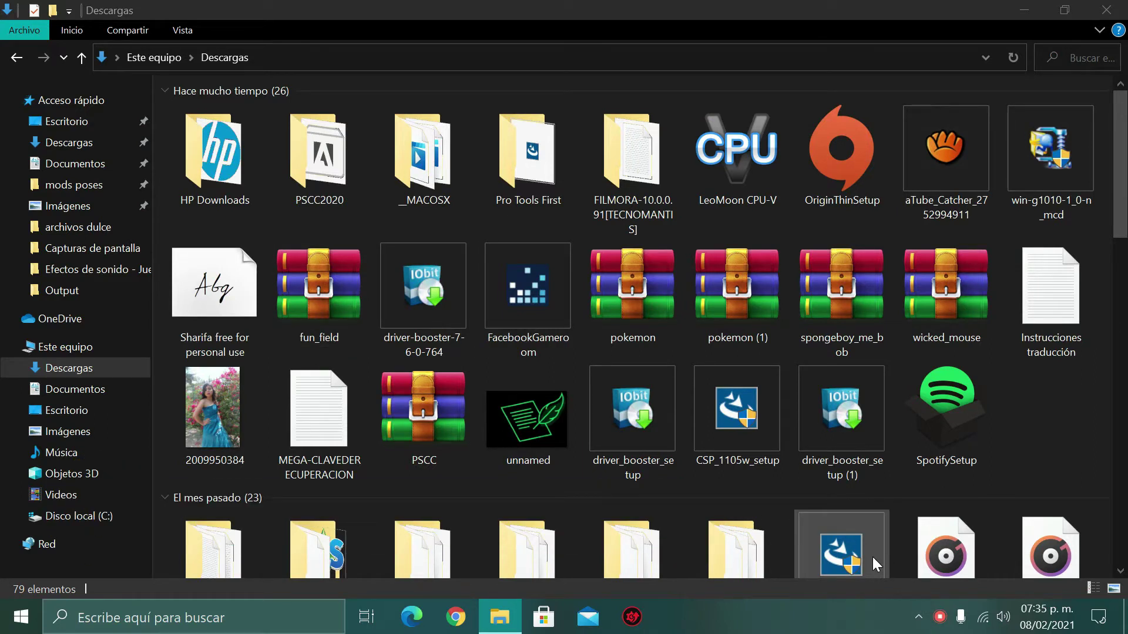
mouse_move(873, 557)
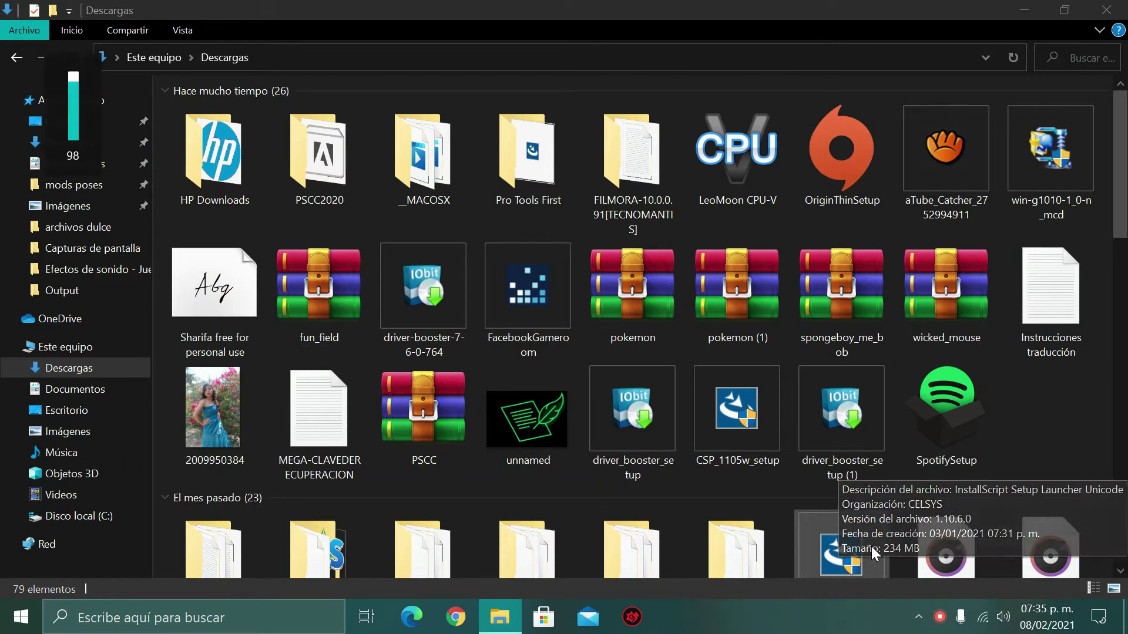
key(XF86AudioLowerVolume)
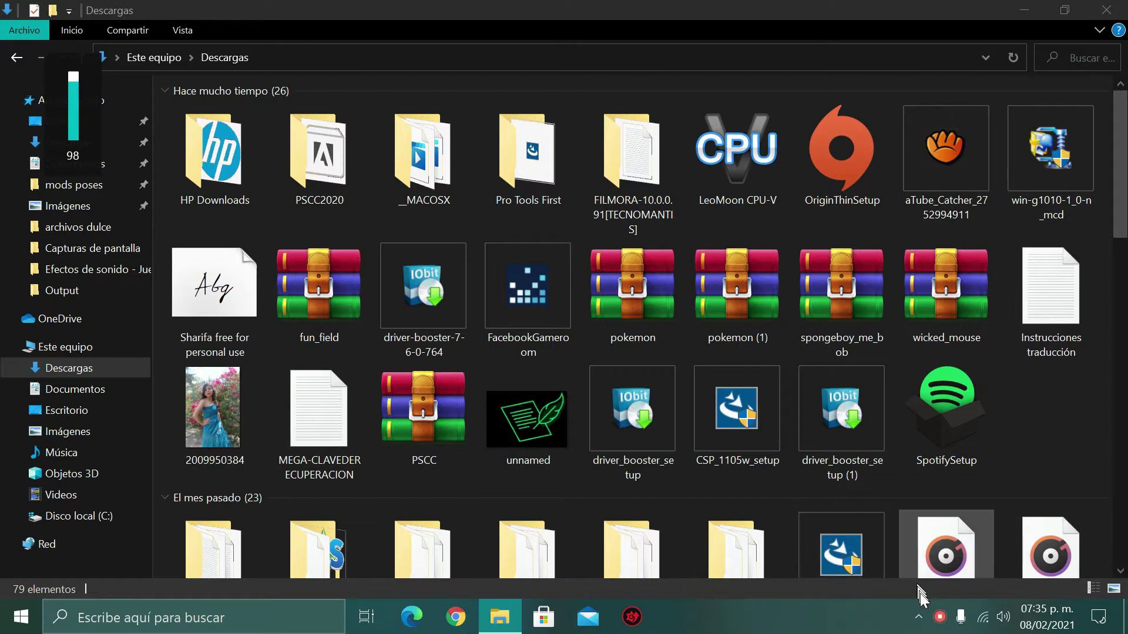
right_click(942, 618)
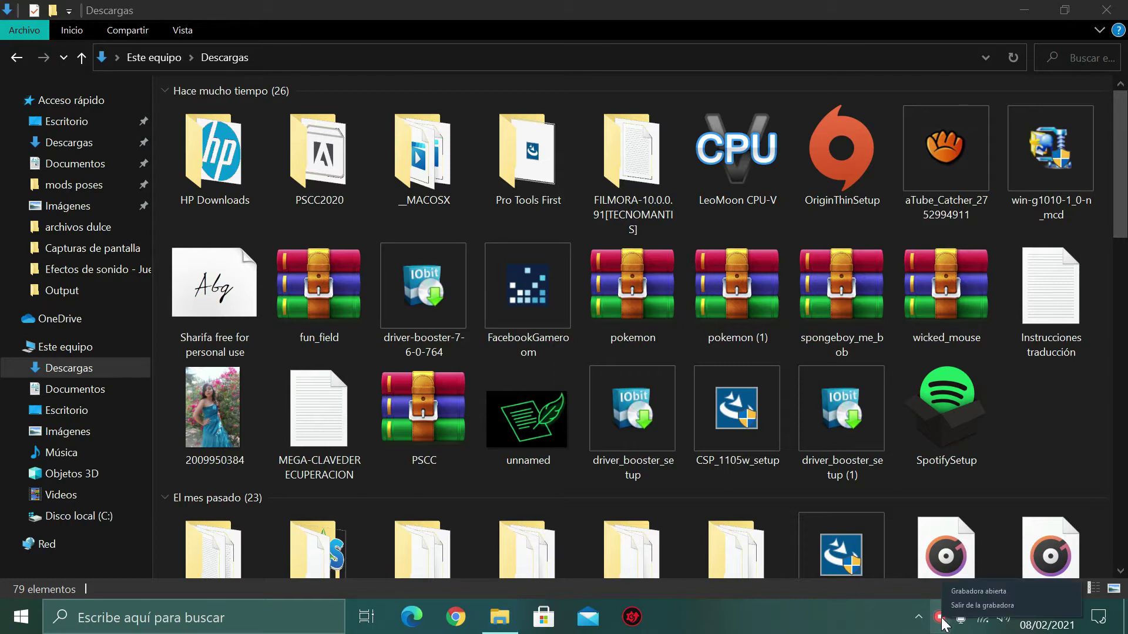
click(966, 592)
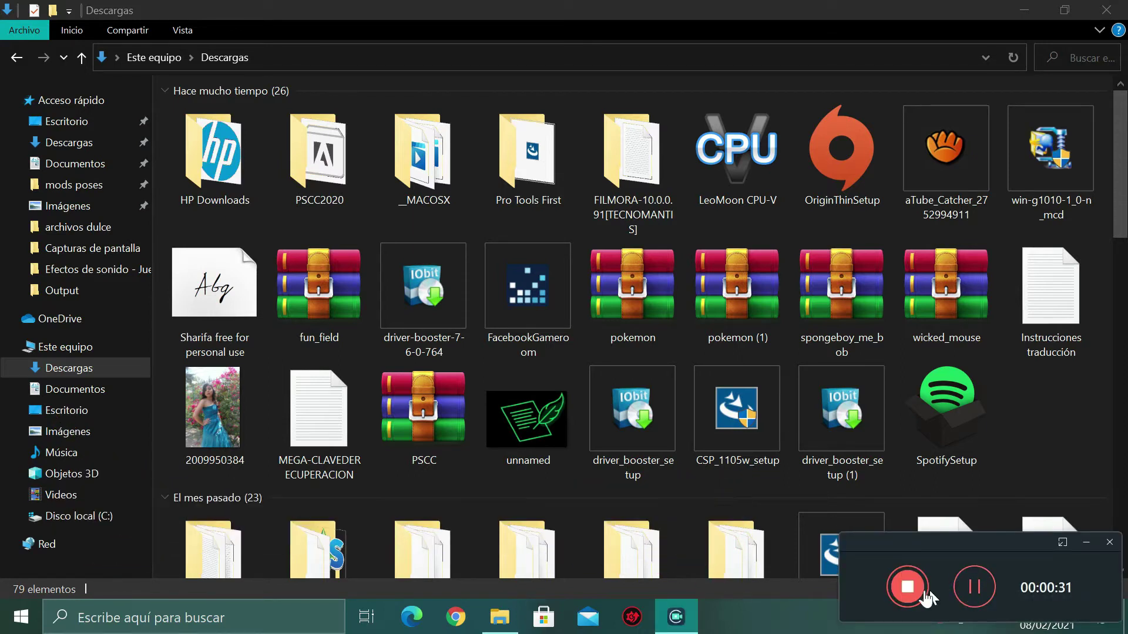
click(907, 589)
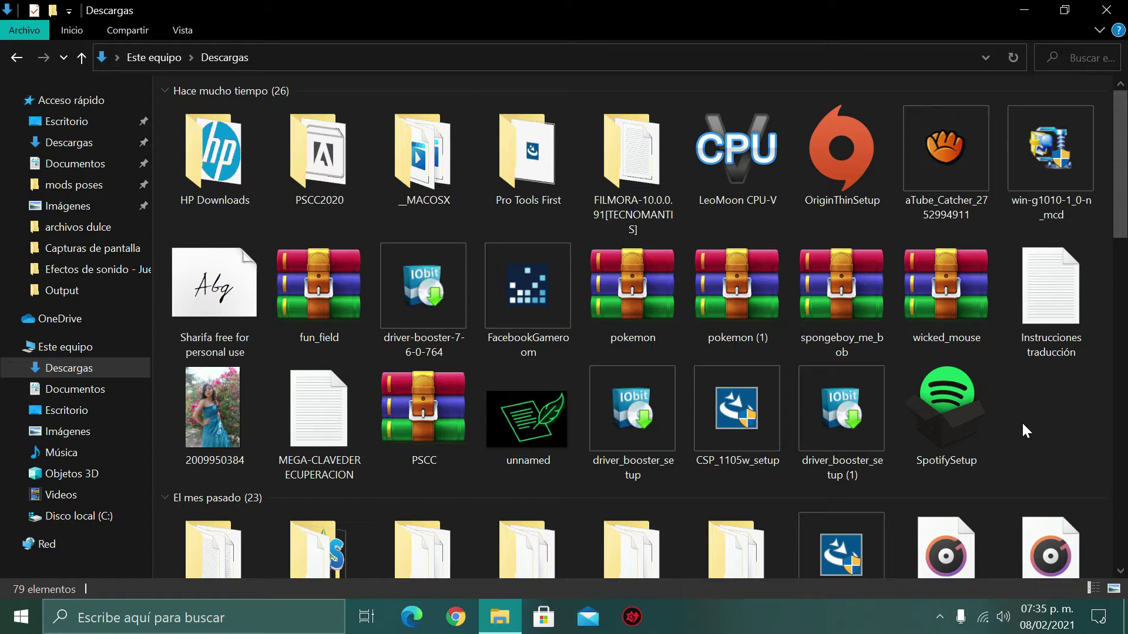
- Launch S4Studio from the Sims4Studio_v3.1.4.4 (Wishes) folder in Descargas and open the CAS catalogue for Create CAS Standalone
scroll(572, 474, down, 9)
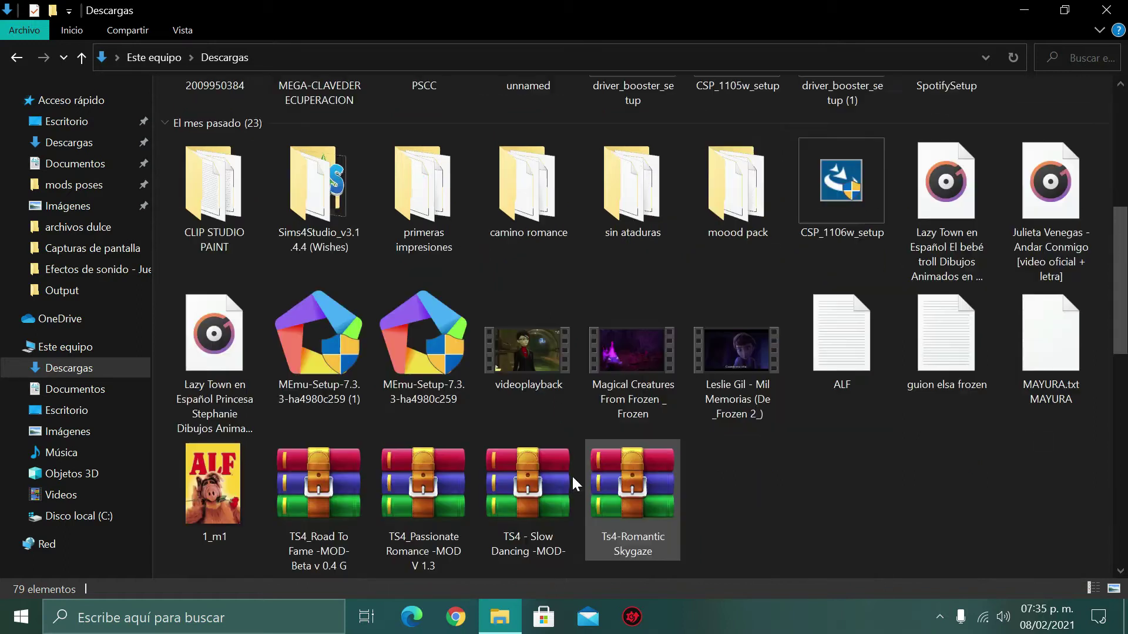
scroll(337, 309, up, 4)
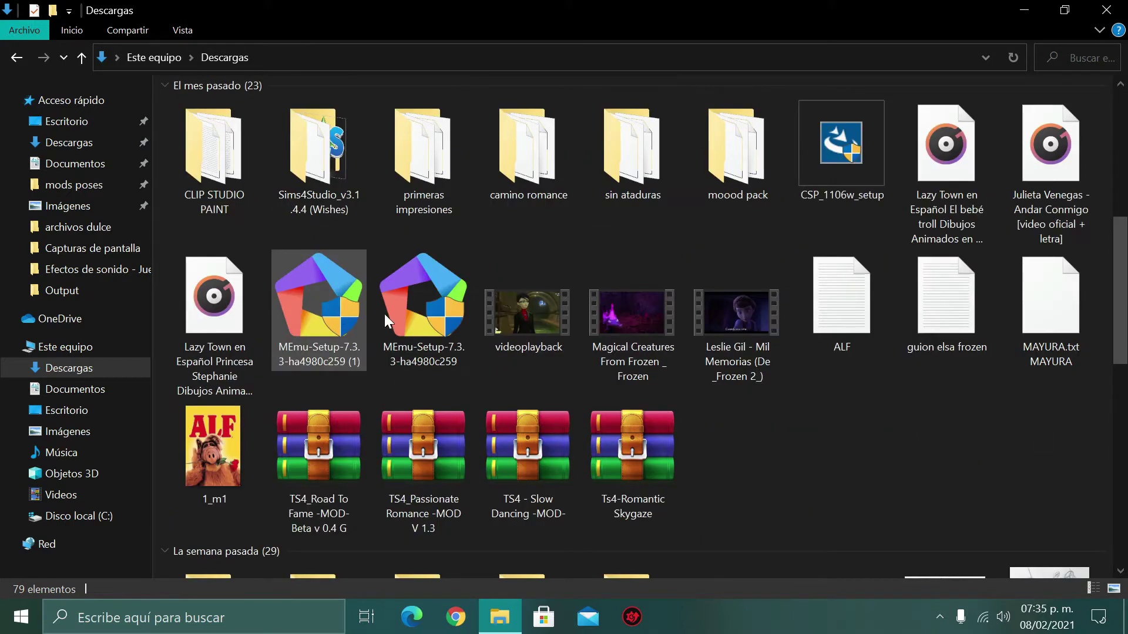
double_click(323, 160)
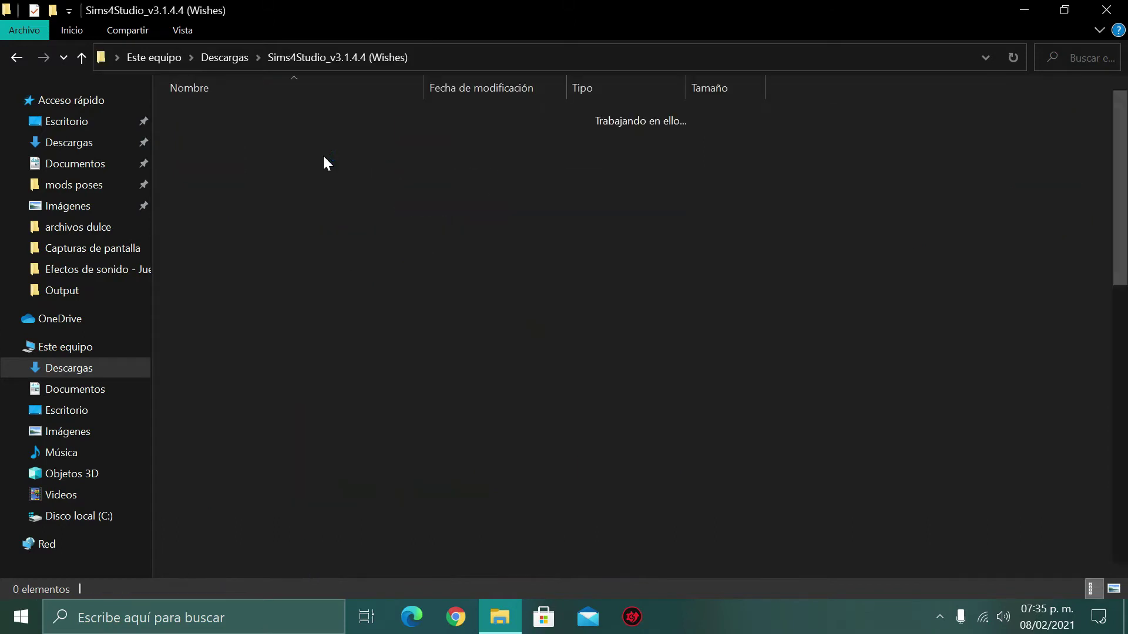
scroll(795, 288, down, 8)
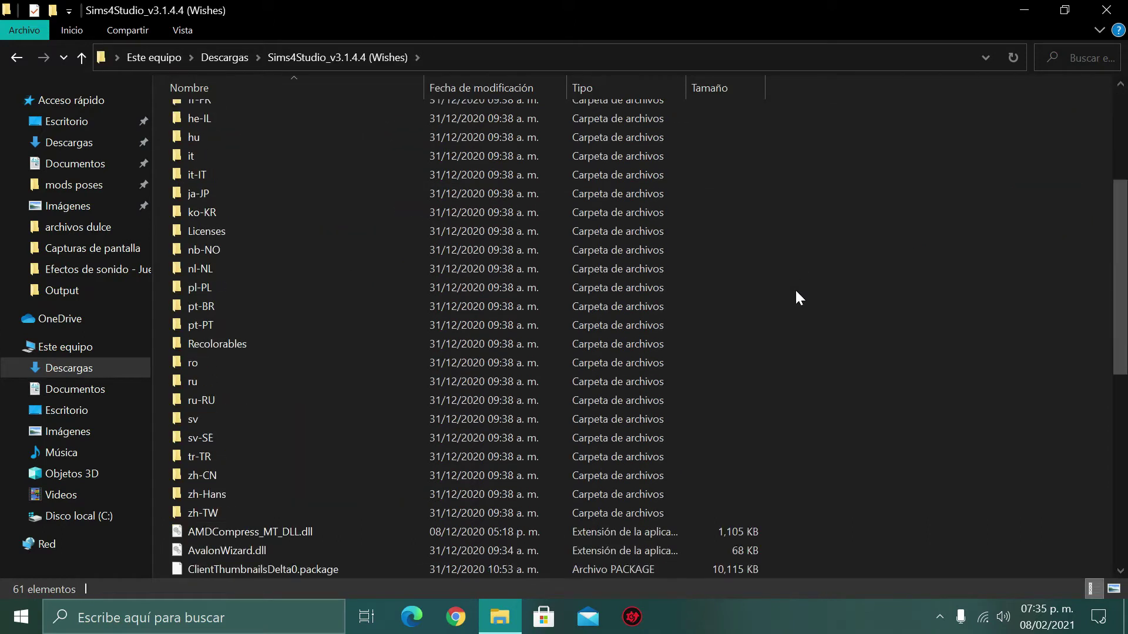
scroll(291, 357, down, 4)
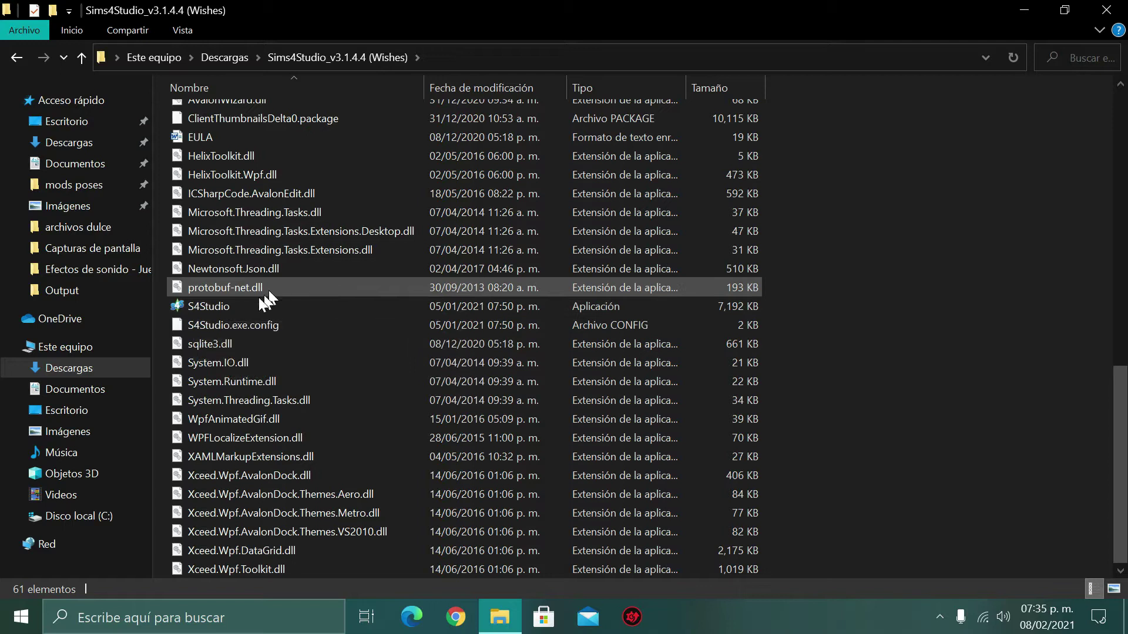
mouse_move(247, 305)
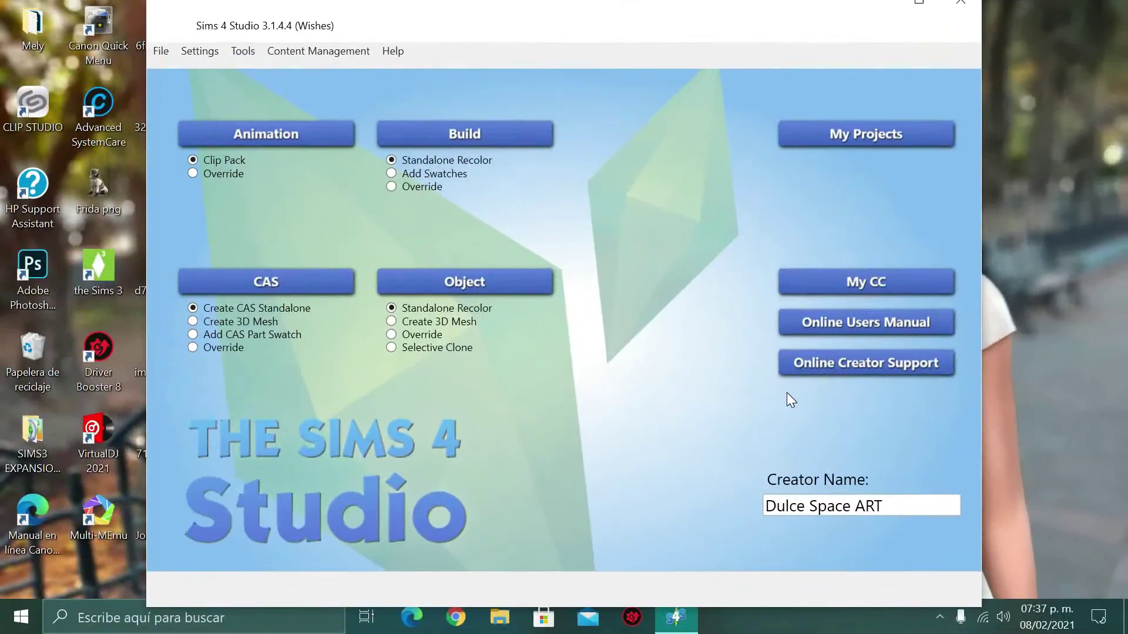
click(290, 286)
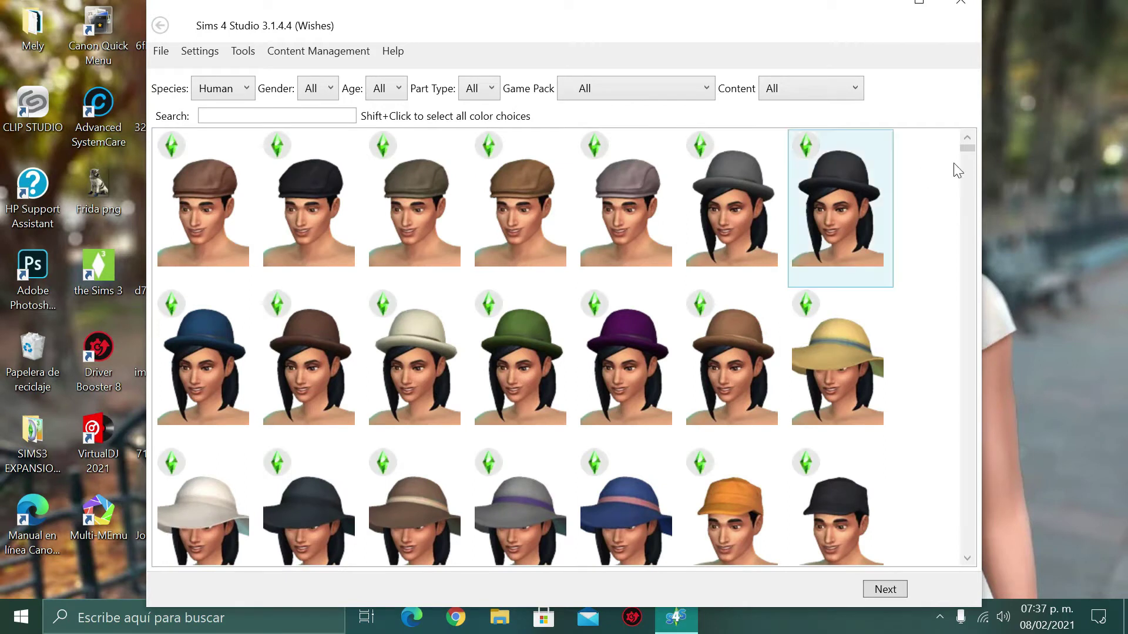
- Browse the CAS catalogue past the hats, hairstyles and dresses to look for a zip-up hoodie
scroll(968, 146, down, 2)
drag(968, 154, 967, 219)
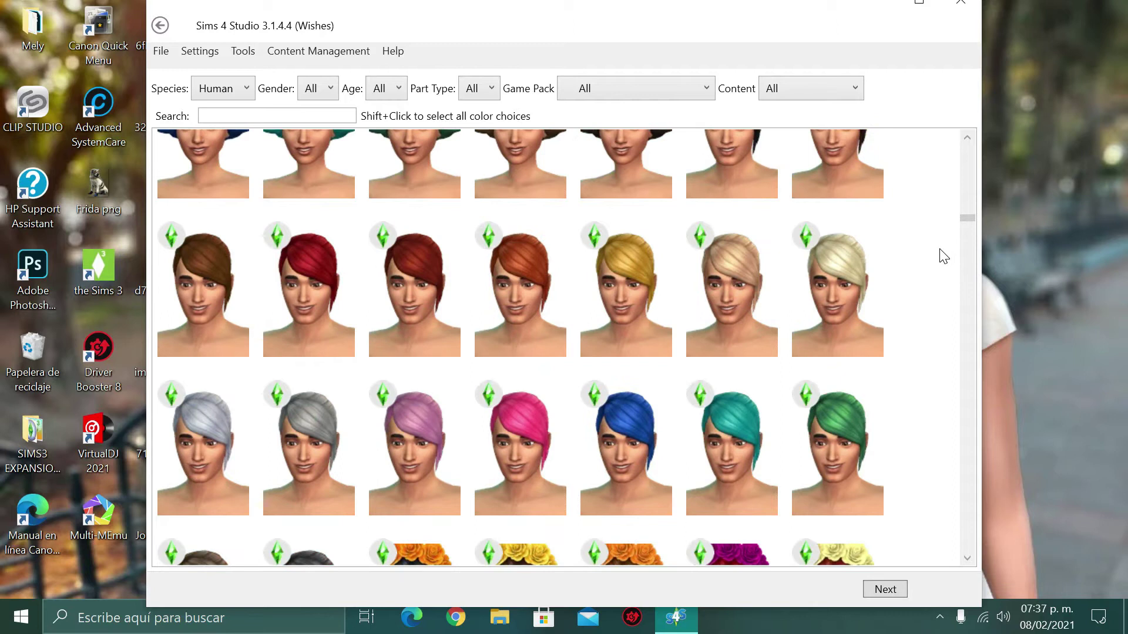
scroll(943, 264, down, 5)
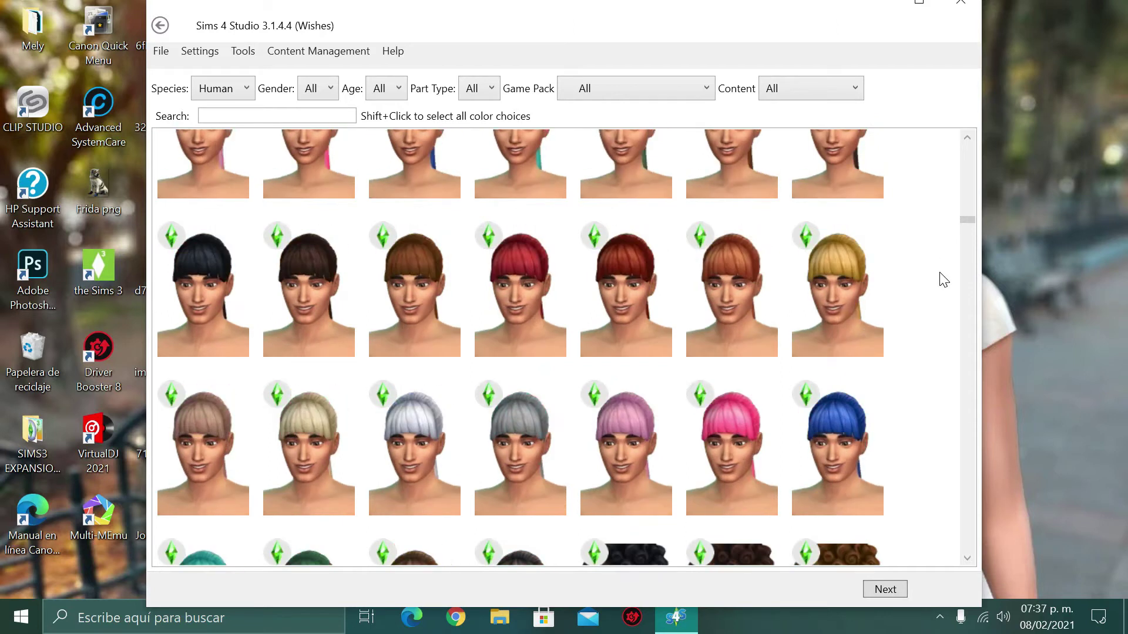
scroll(943, 279, down, 3)
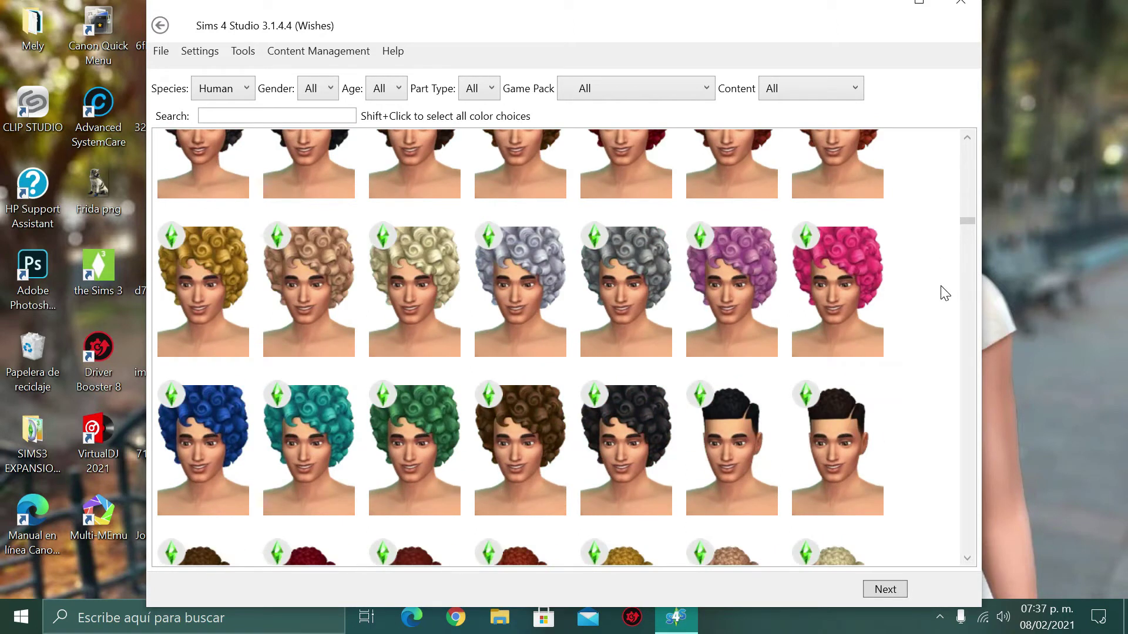
scroll(944, 286, down, 1)
scroll(944, 287, down, 6)
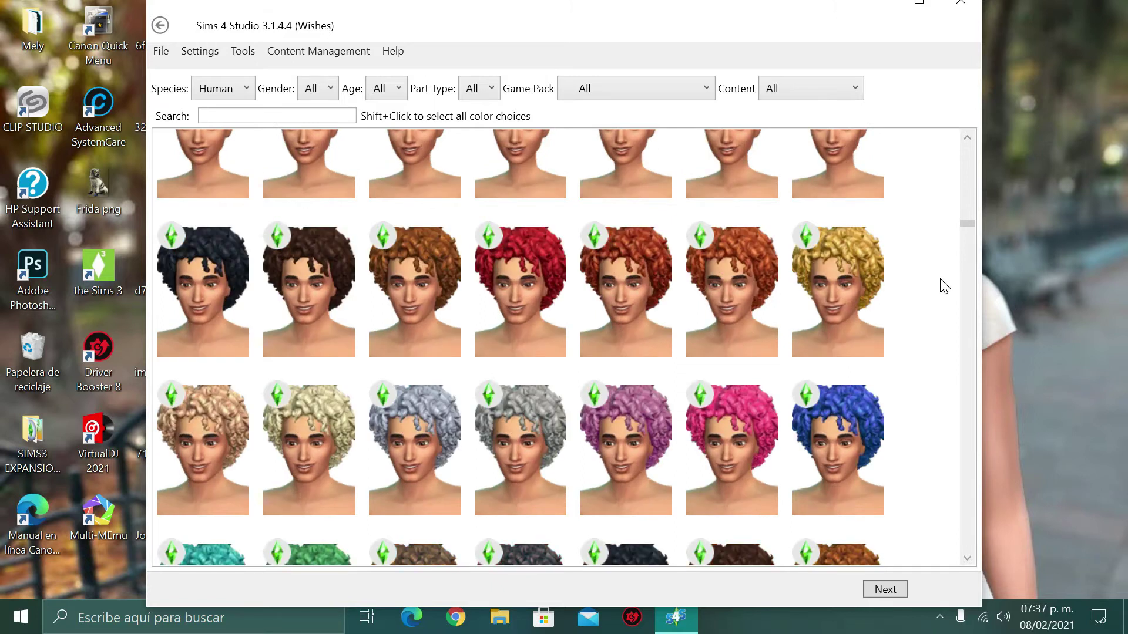
scroll(944, 288, down, 8)
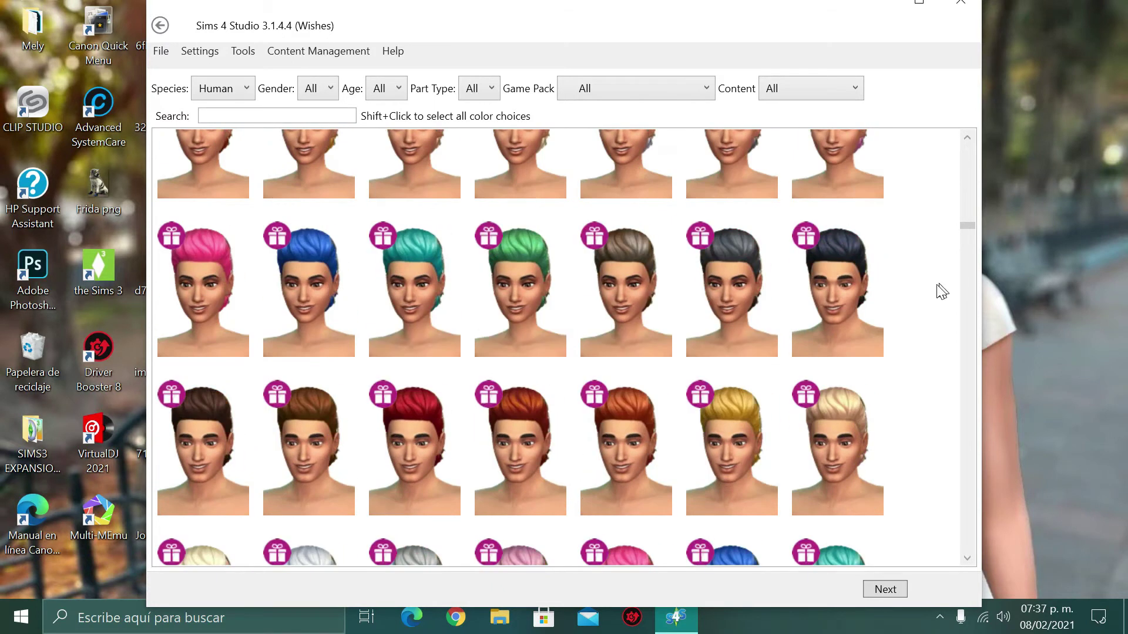
scroll(937, 294, down, 3)
scroll(942, 314, down, 3)
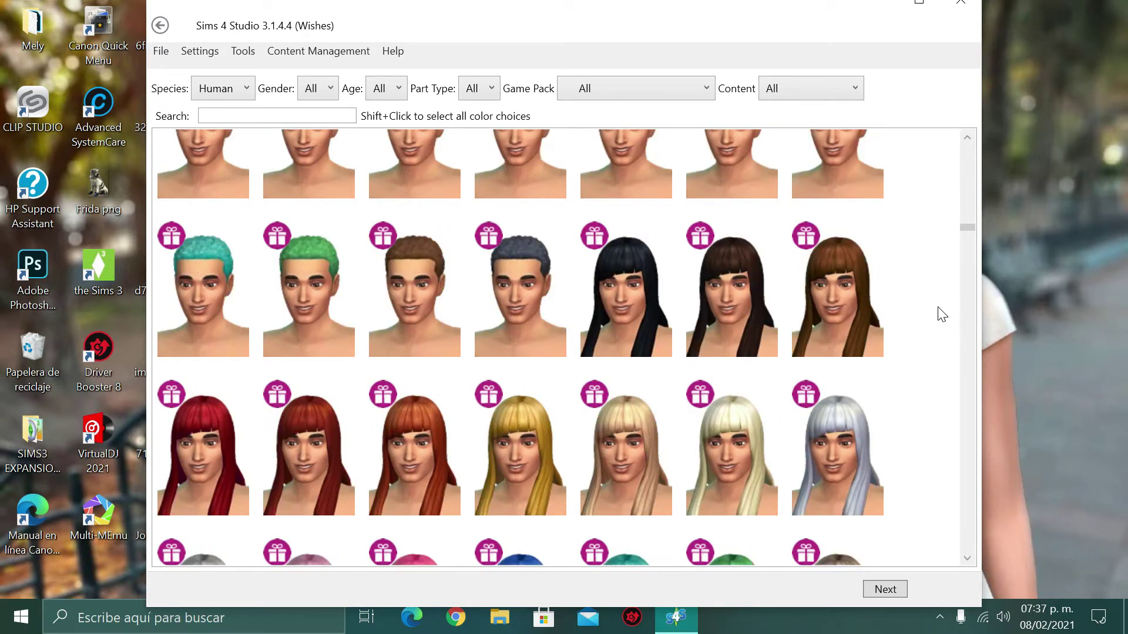
scroll(942, 317, down, 9)
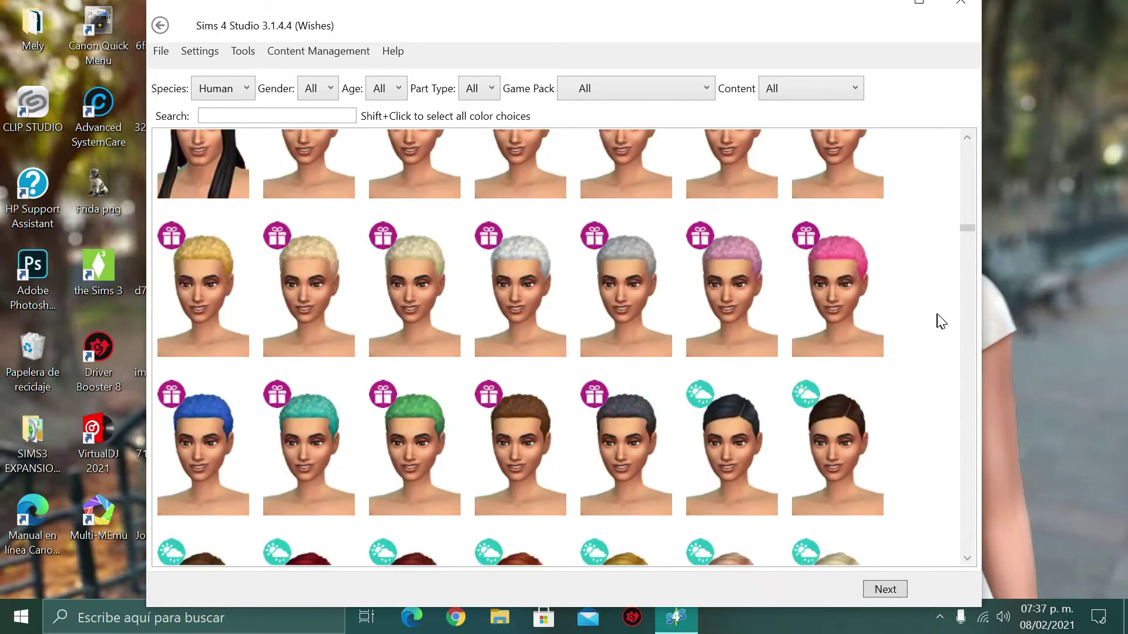
scroll(942, 322, down, 8)
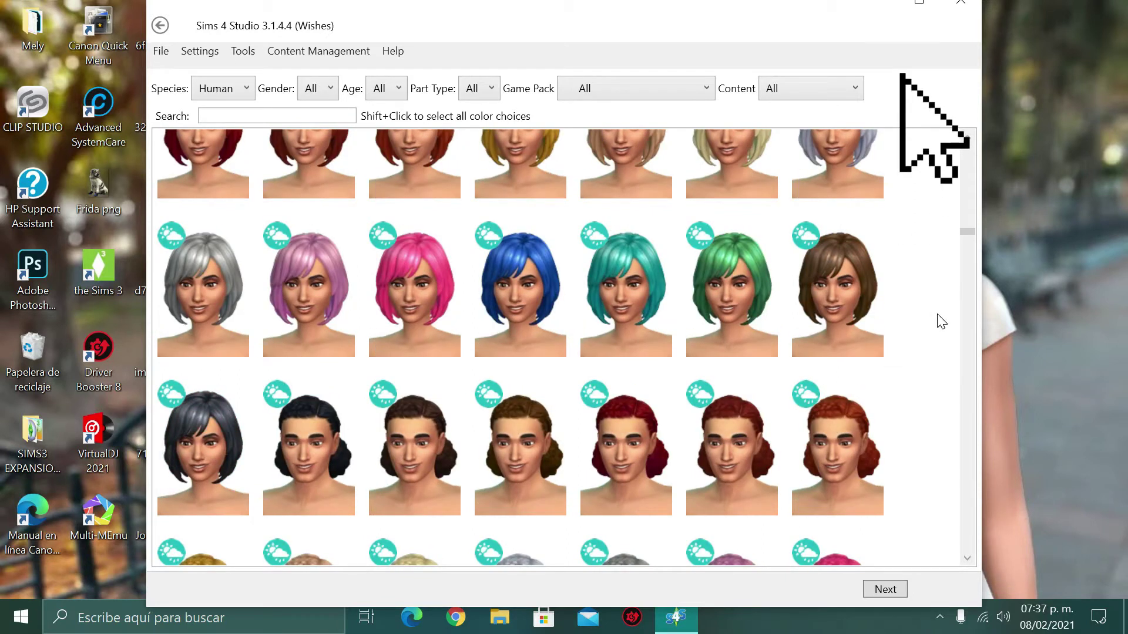
scroll(940, 319, down, 8)
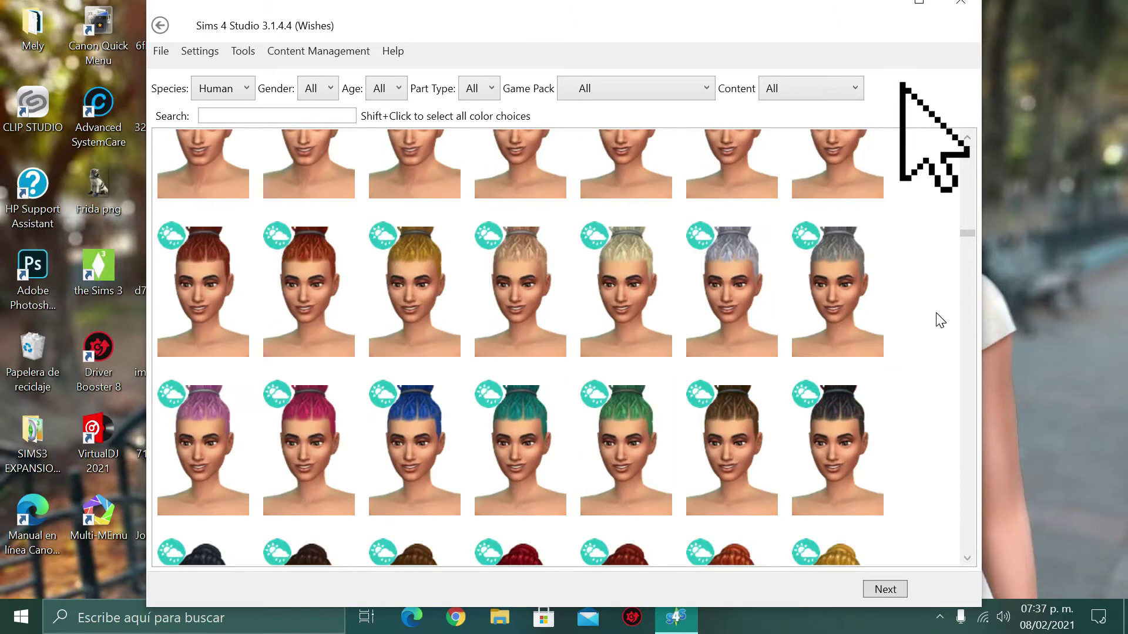
scroll(936, 317, down, 9)
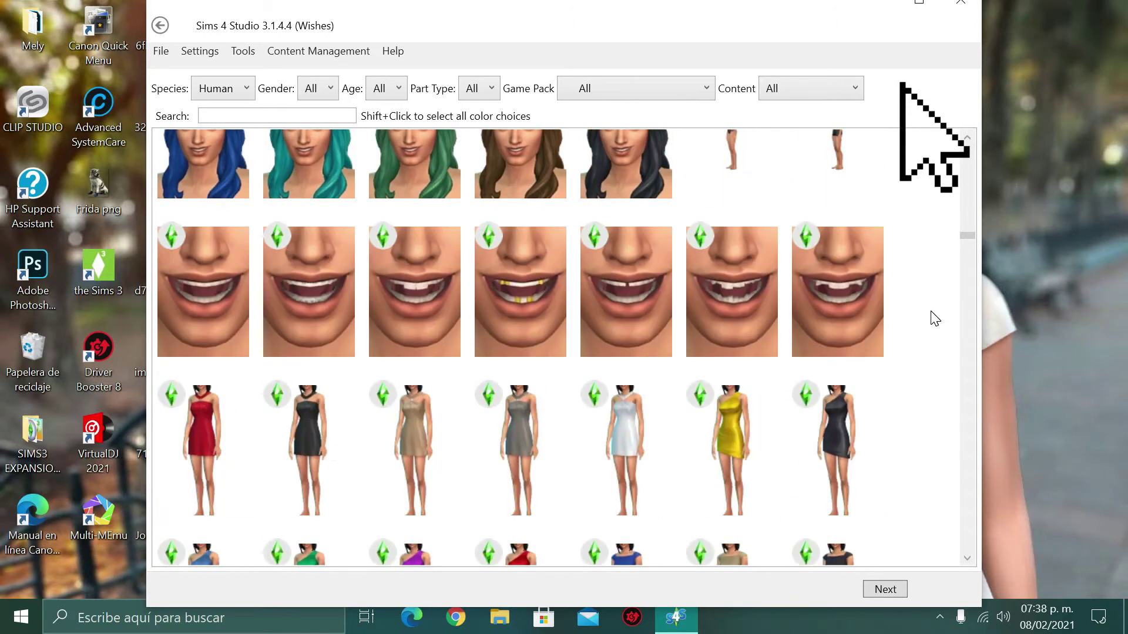
scroll(934, 309, down, 3)
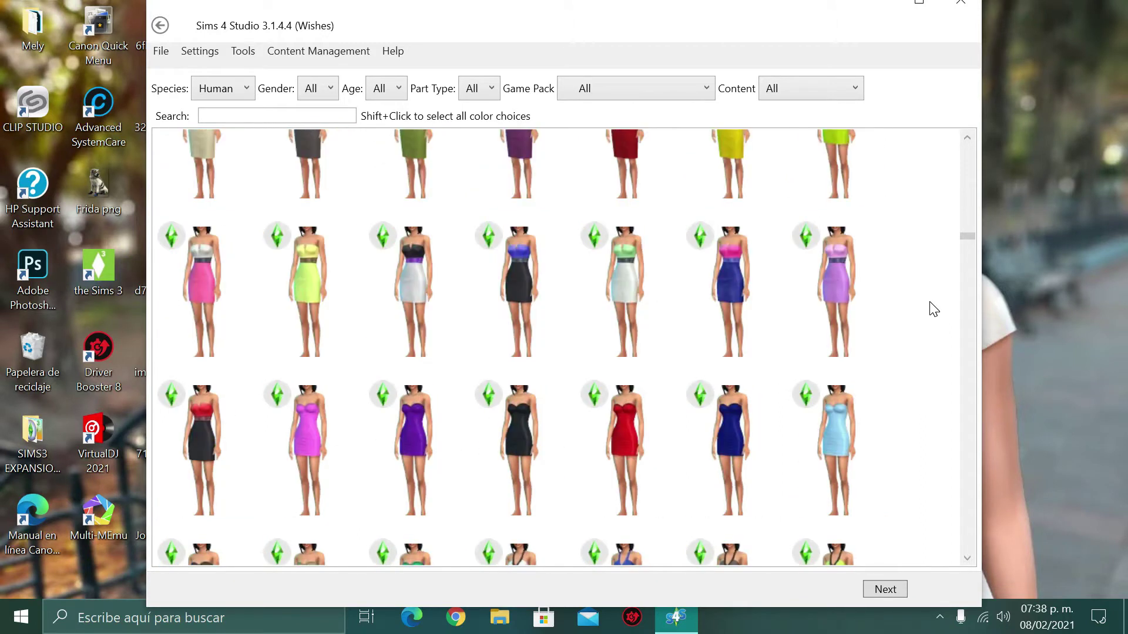
scroll(924, 310, down, 3)
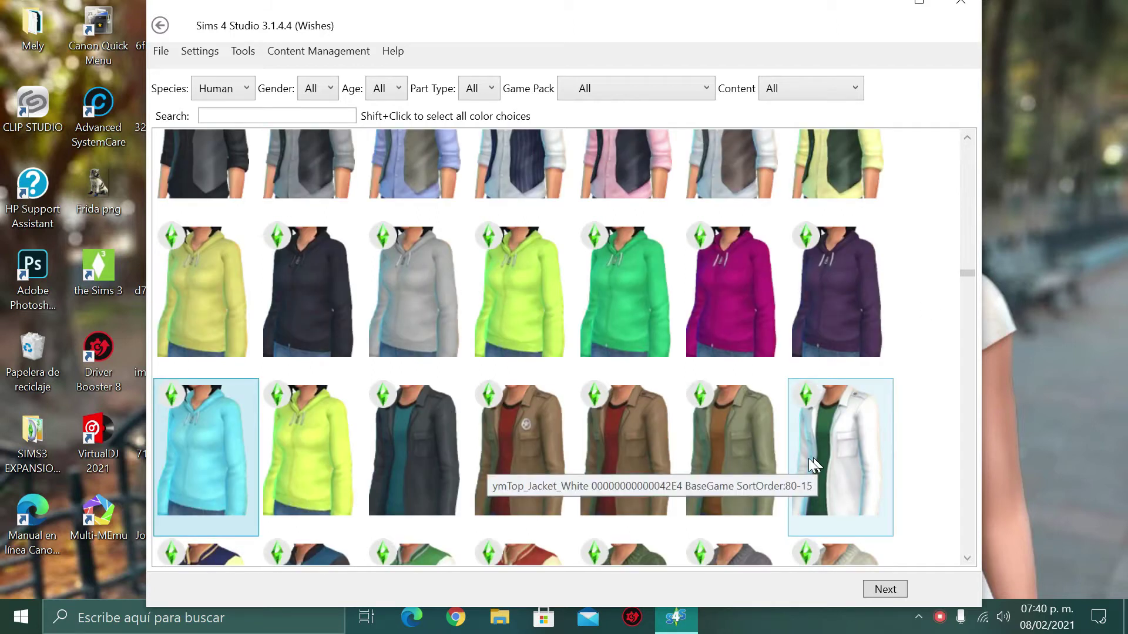
- Choose the light-blue zip-up hoodie and save it to Escritorio as a Sims 4 package named sudadera bling
click(809, 459)
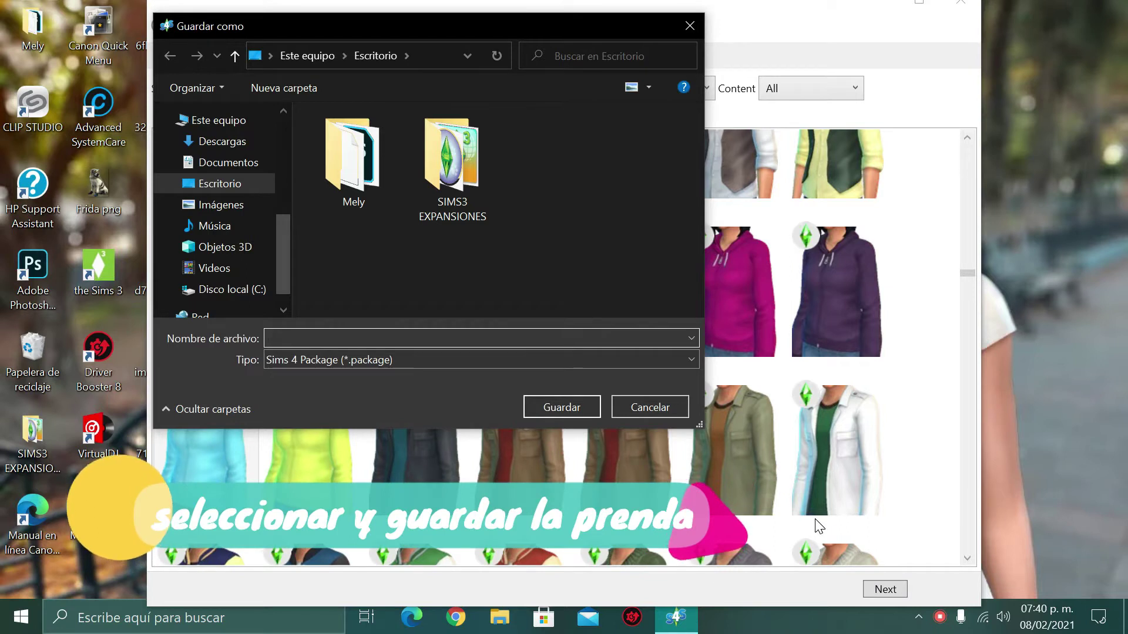
text(s)
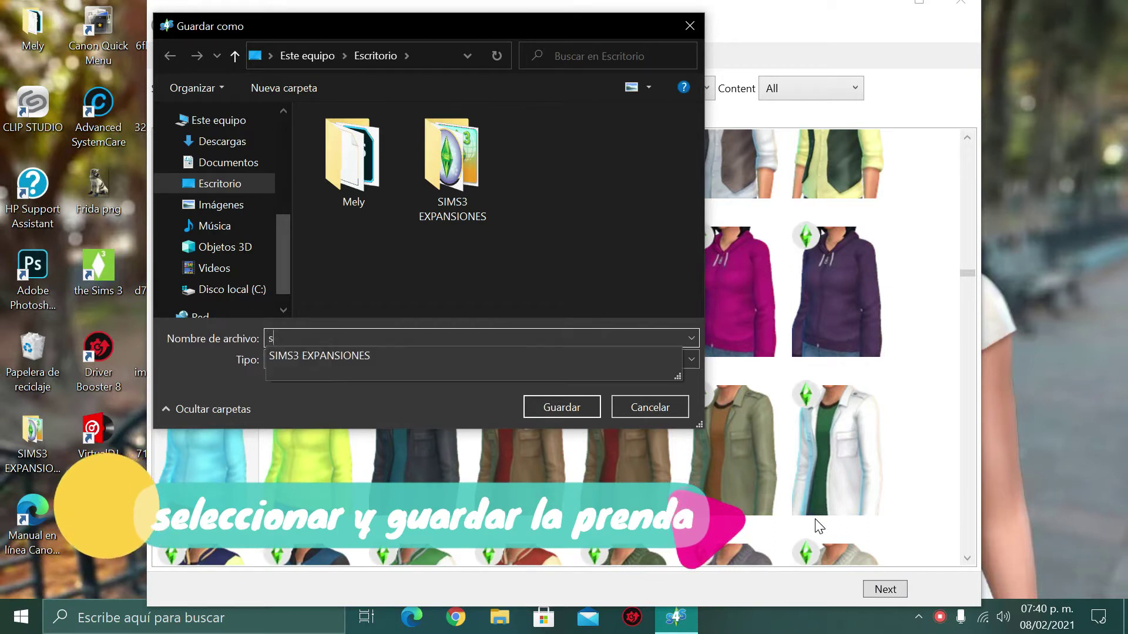
text(udadera bling)
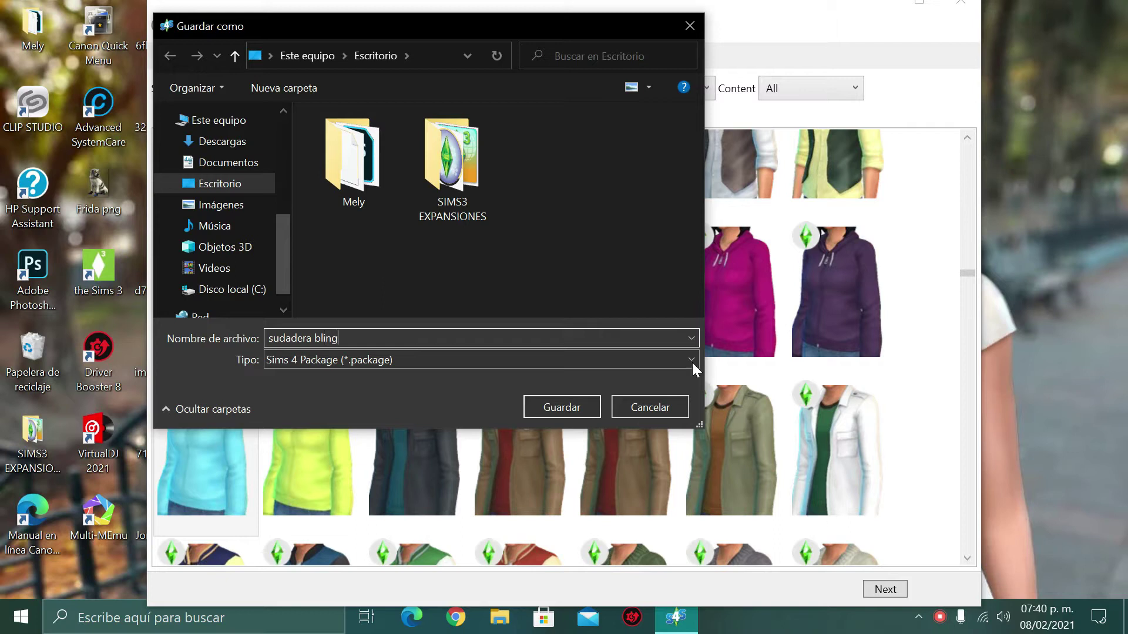
click(585, 405)
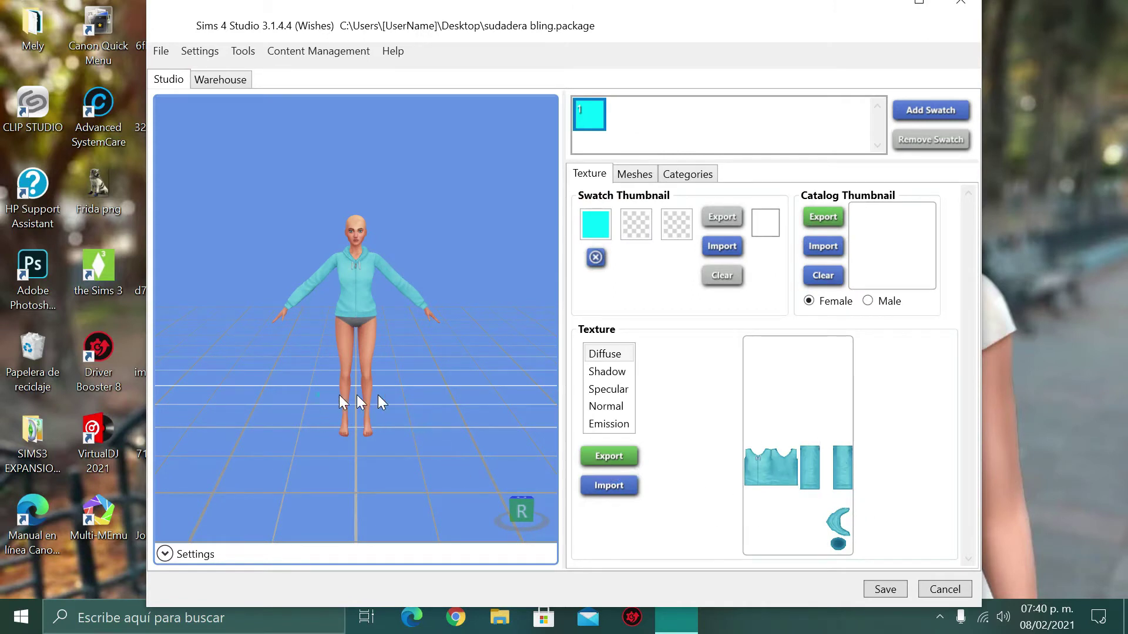
- Export the hoodie's Diffuse texture to Escritorio as a PNG image named bling
scroll(386, 412, up, 1)
scroll(393, 416, up, 1)
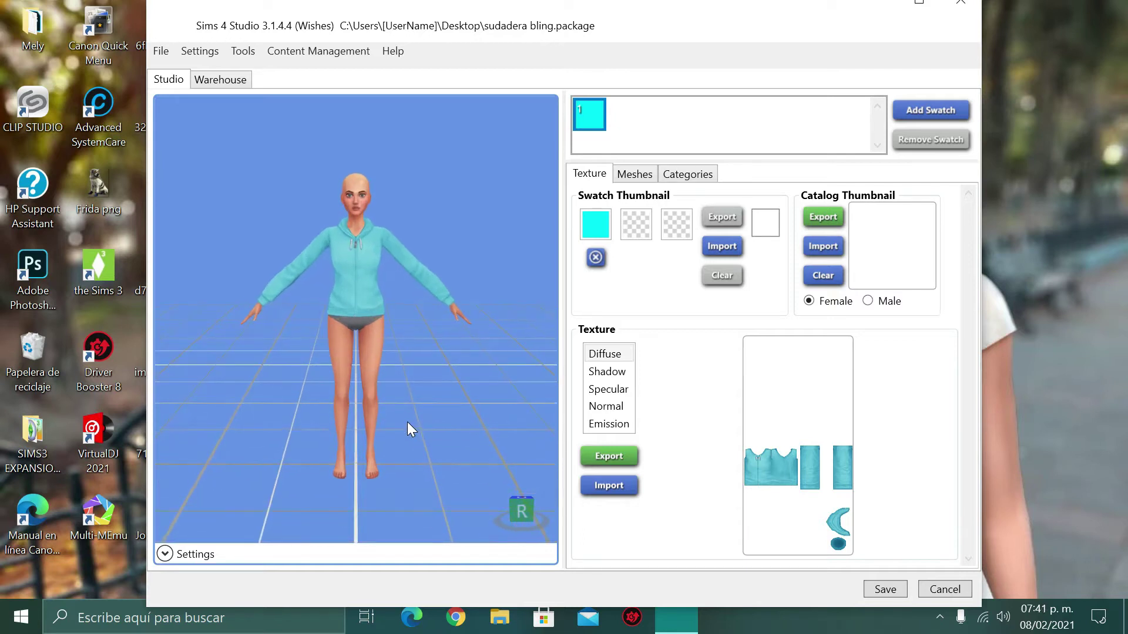
scroll(407, 422, up, 1)
click(522, 512)
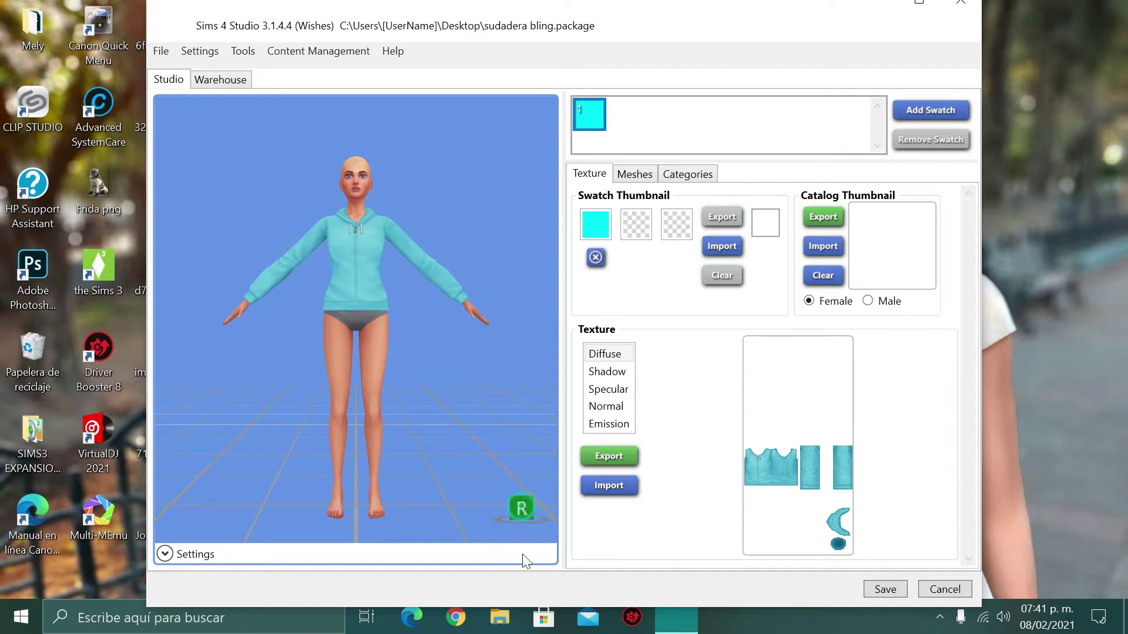
click(520, 508)
scroll(506, 506, down, 3)
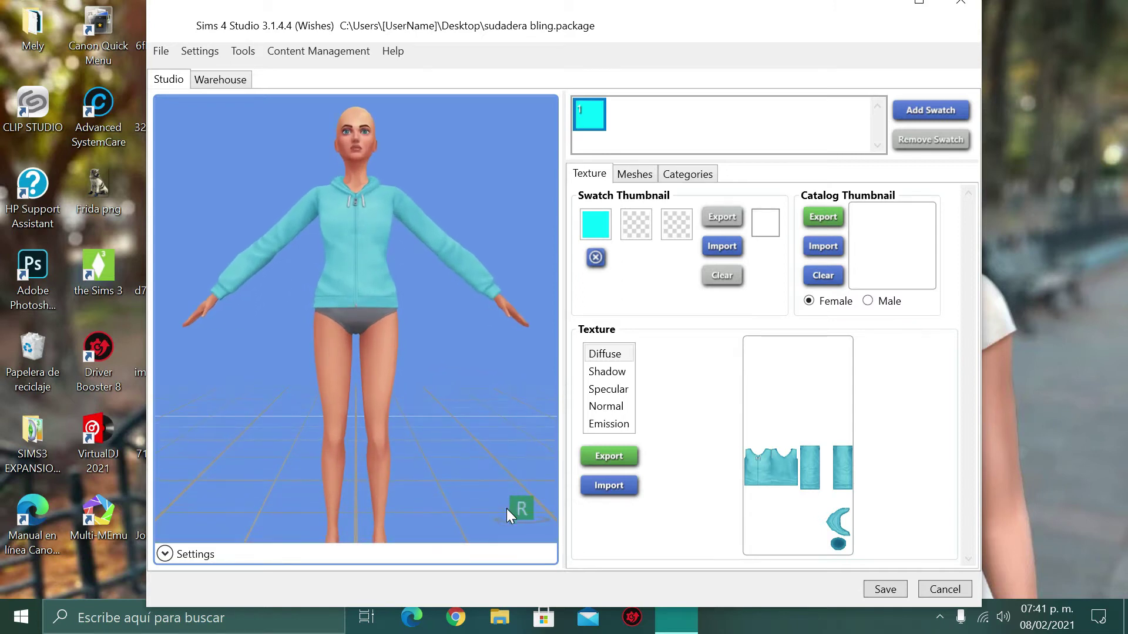
scroll(509, 520, up, 1)
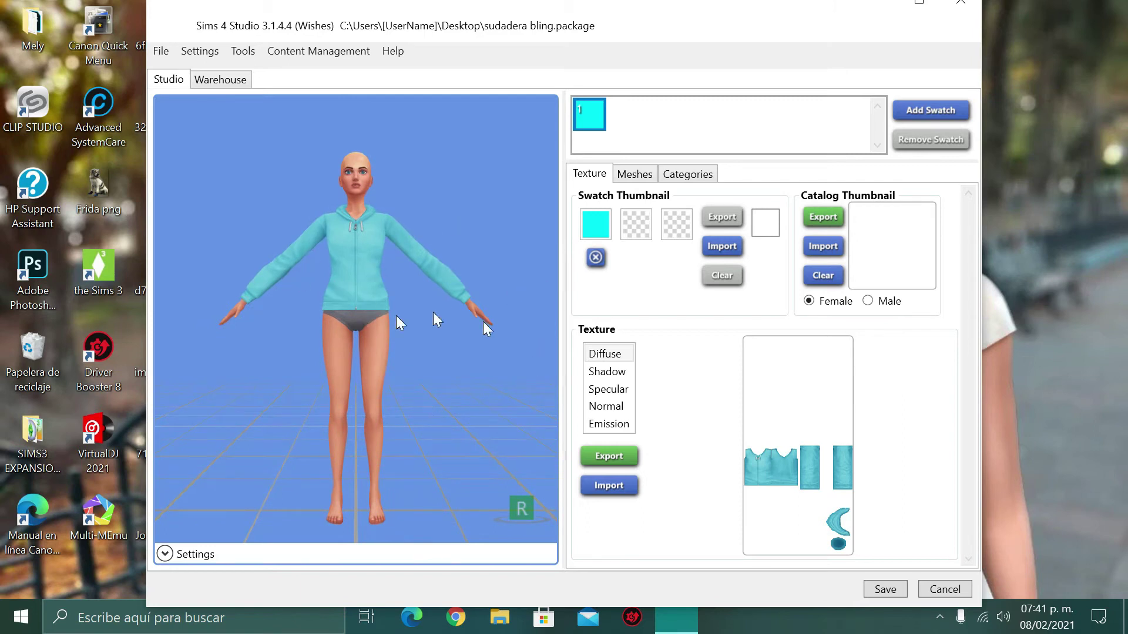
click(615, 473)
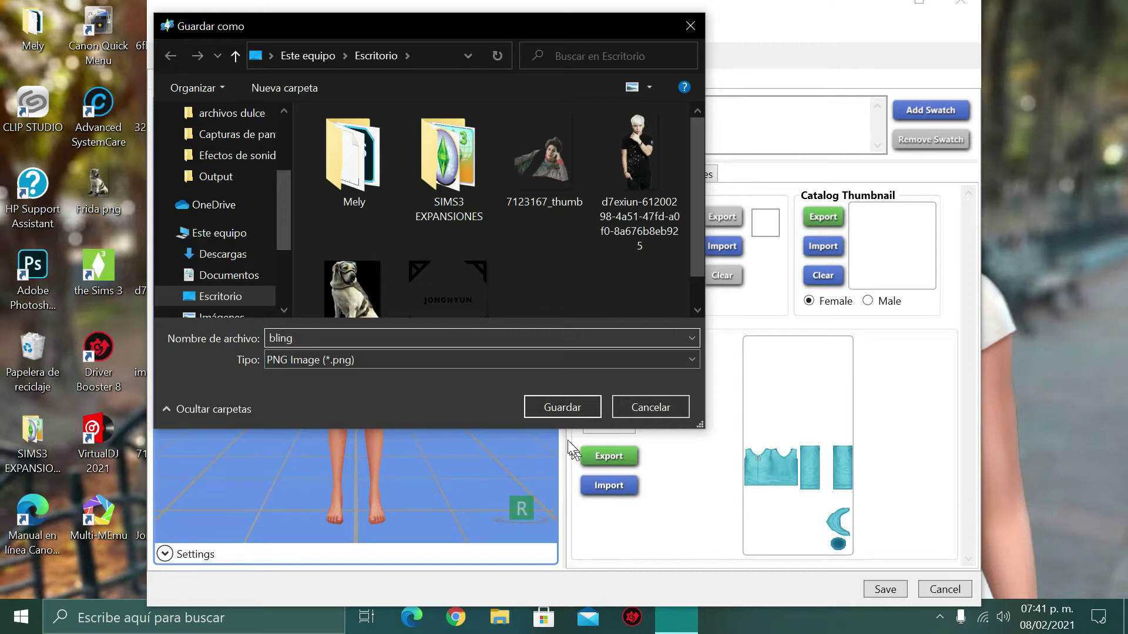
click(572, 415)
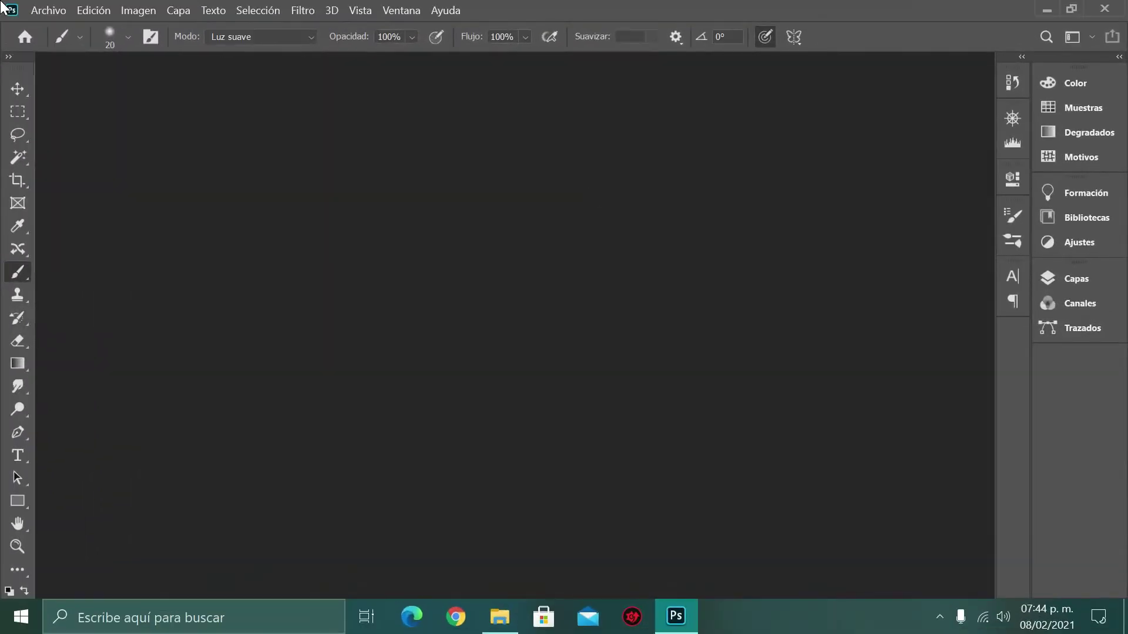
- In Photoshop, start opening an existing file and look through Documentos, previewing the fotomontaje image
click(60, 9)
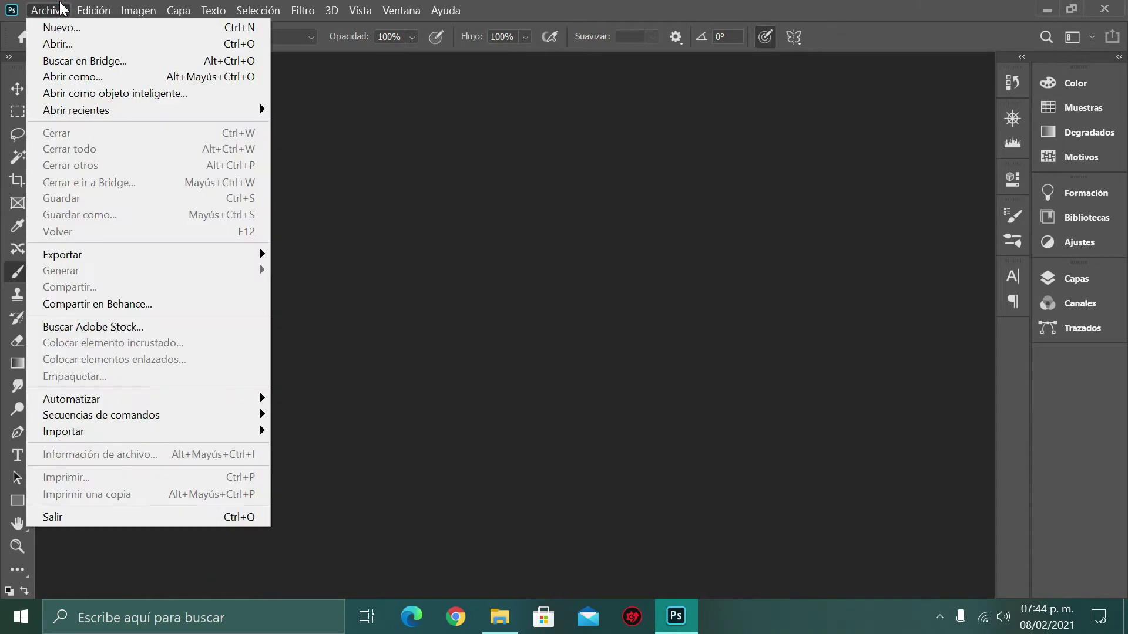
click(100, 44)
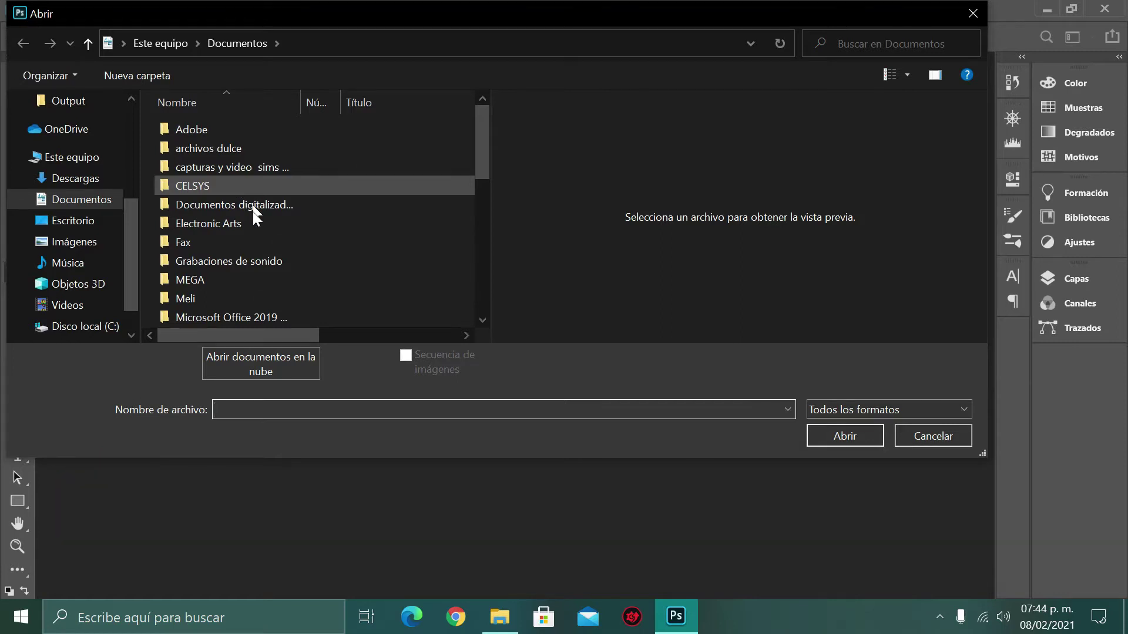
scroll(252, 211, down, 7)
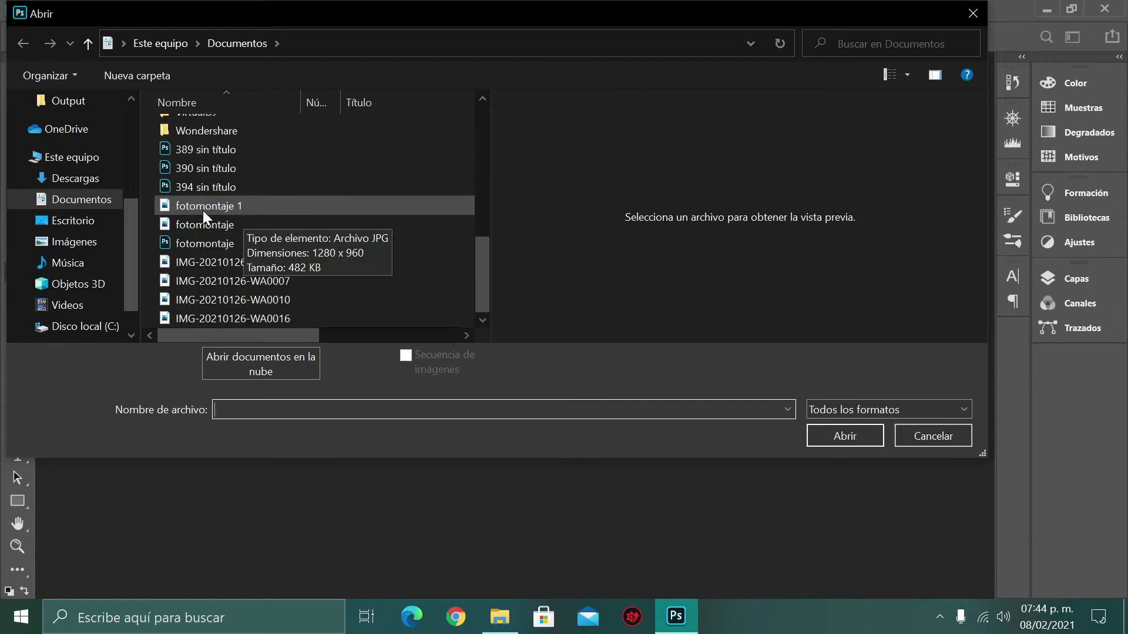
click(196, 224)
scroll(98, 149, up, 1)
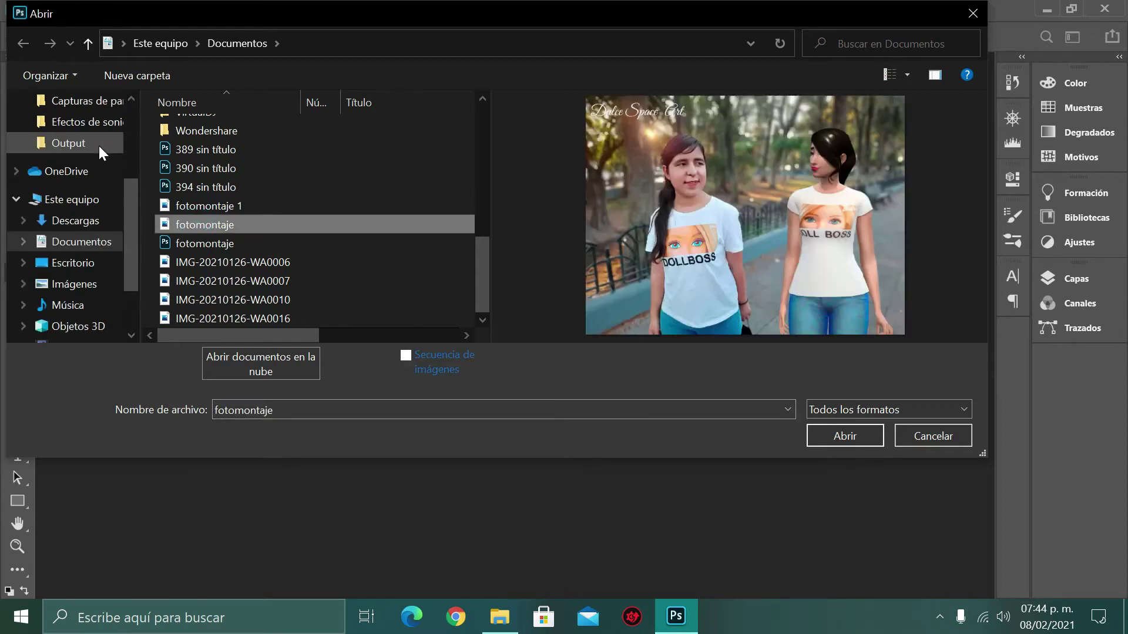
scroll(99, 150, up, 1)
scroll(99, 194, down, 1)
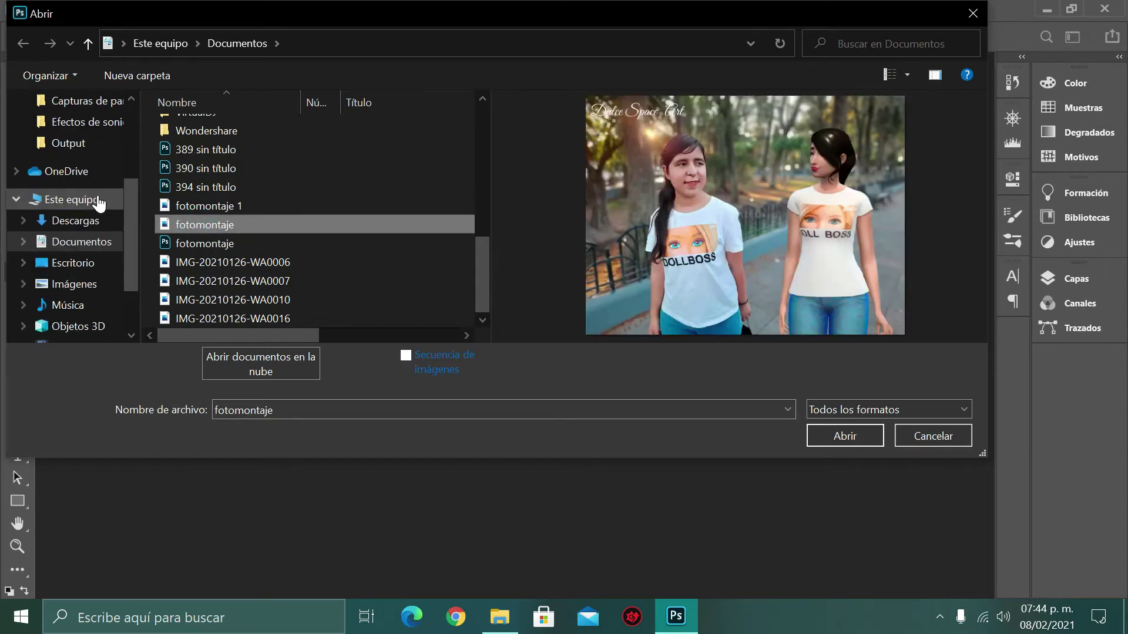
- Look through the Descargas folder for the image files needed for the hoodie design
click(96, 200)
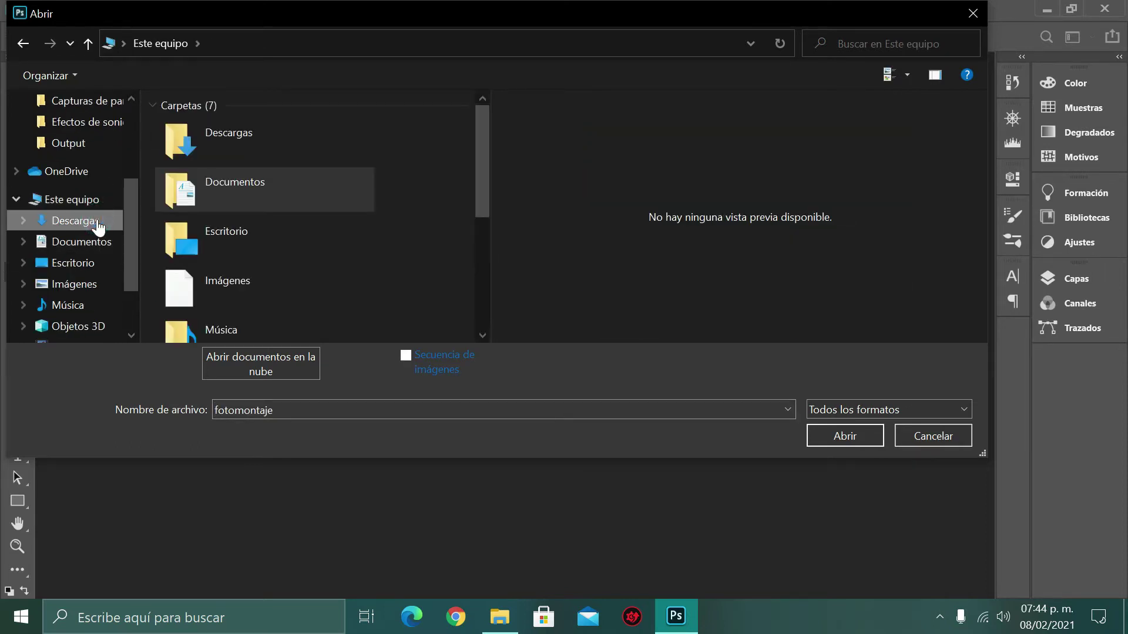
click(97, 223)
scroll(217, 189, down, 5)
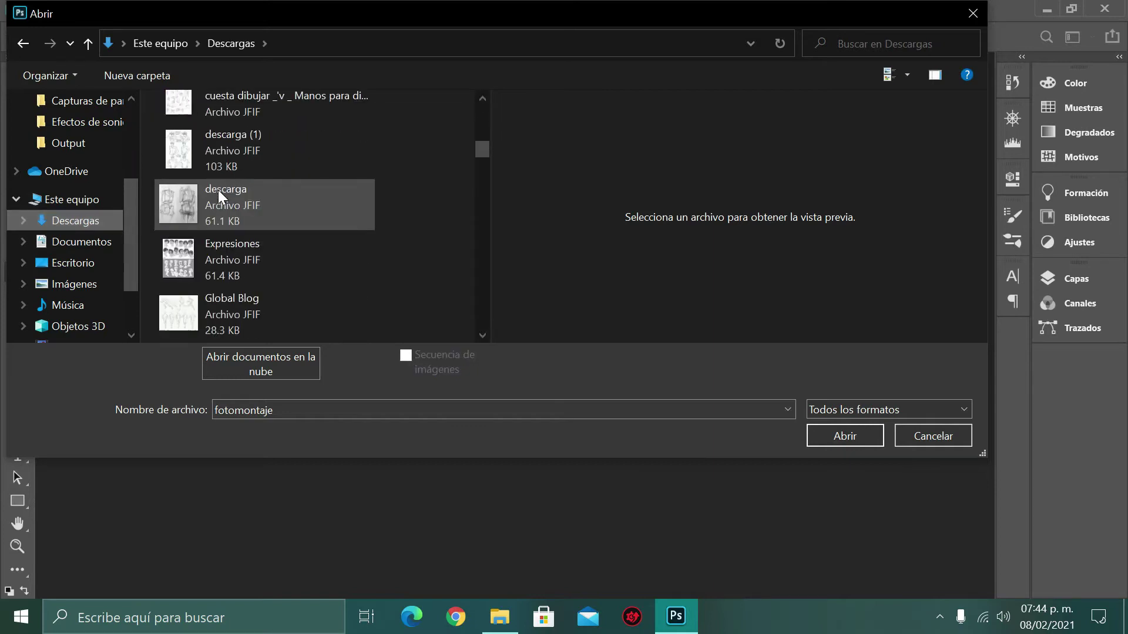
scroll(219, 191, up, 4)
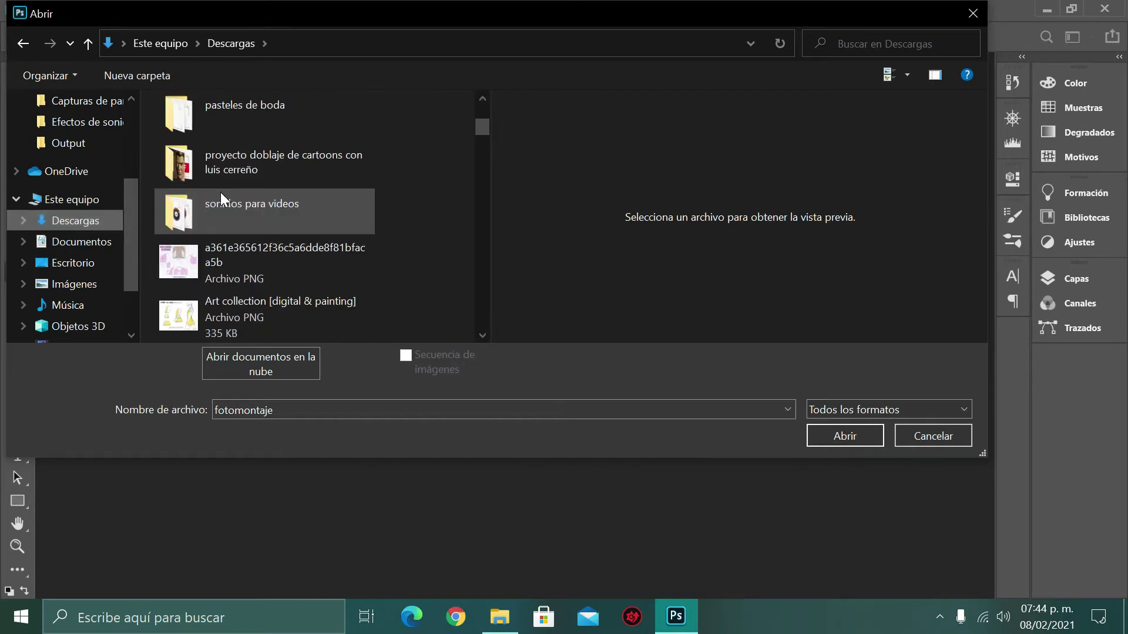
scroll(220, 194, down, 6)
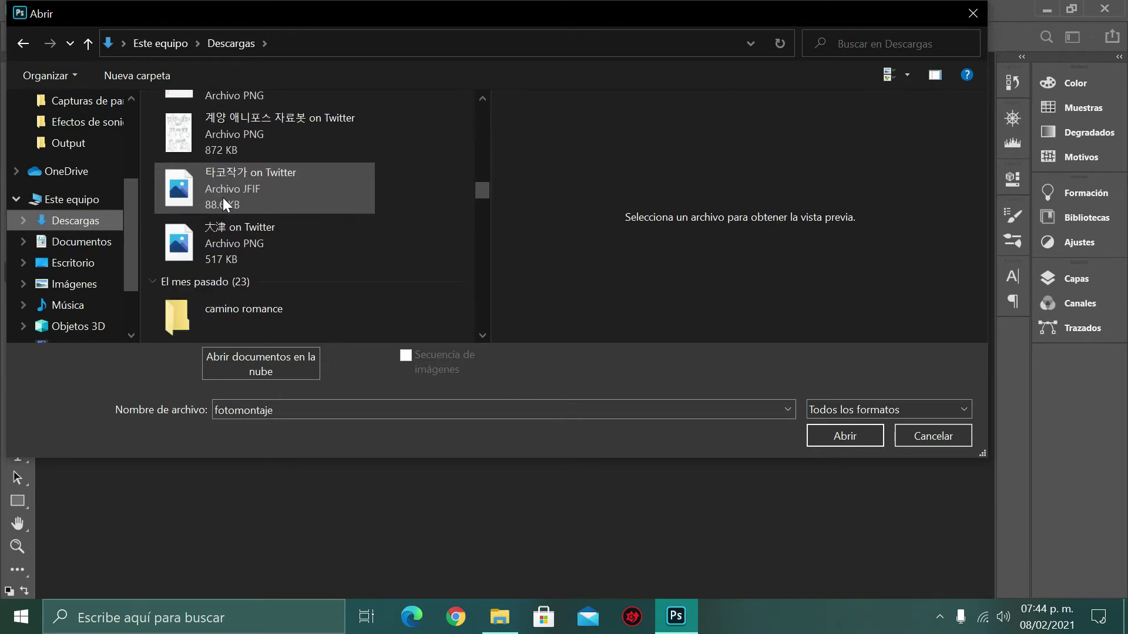
scroll(224, 199, down, 8)
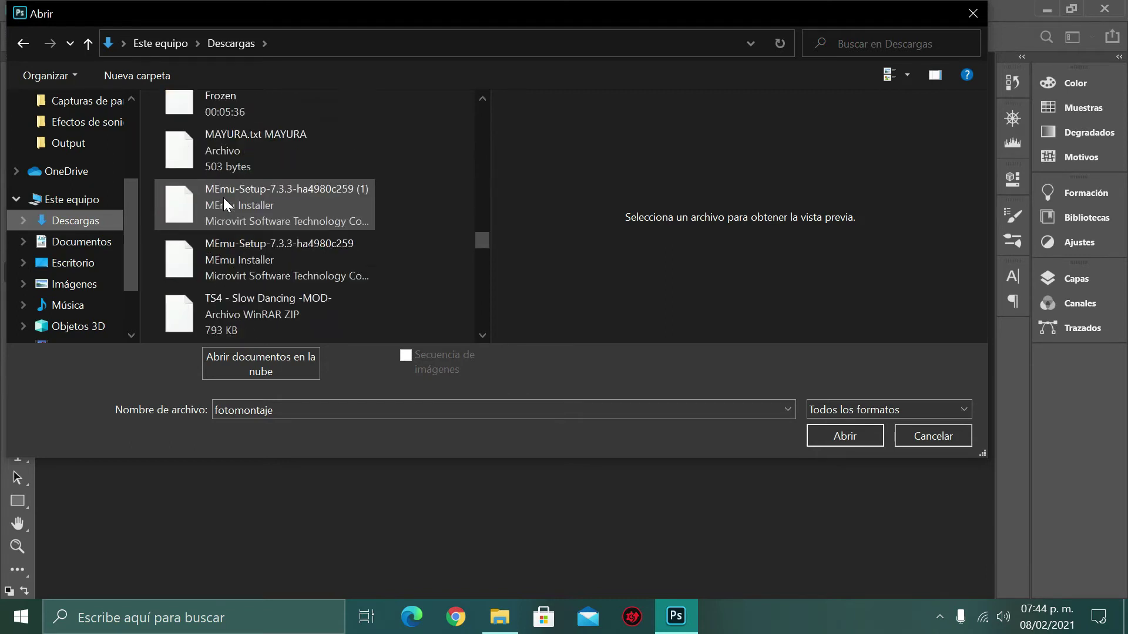
scroll(223, 198, up, 4)
scroll(224, 197, up, 2)
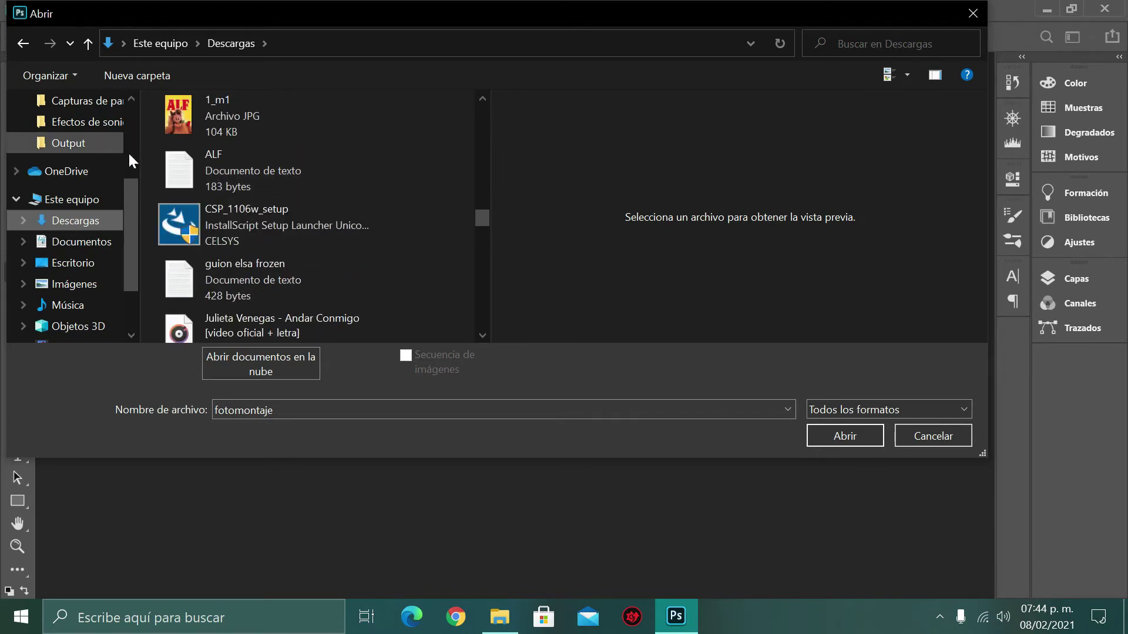
scroll(160, 163, up, 3)
scroll(176, 176, down, 7)
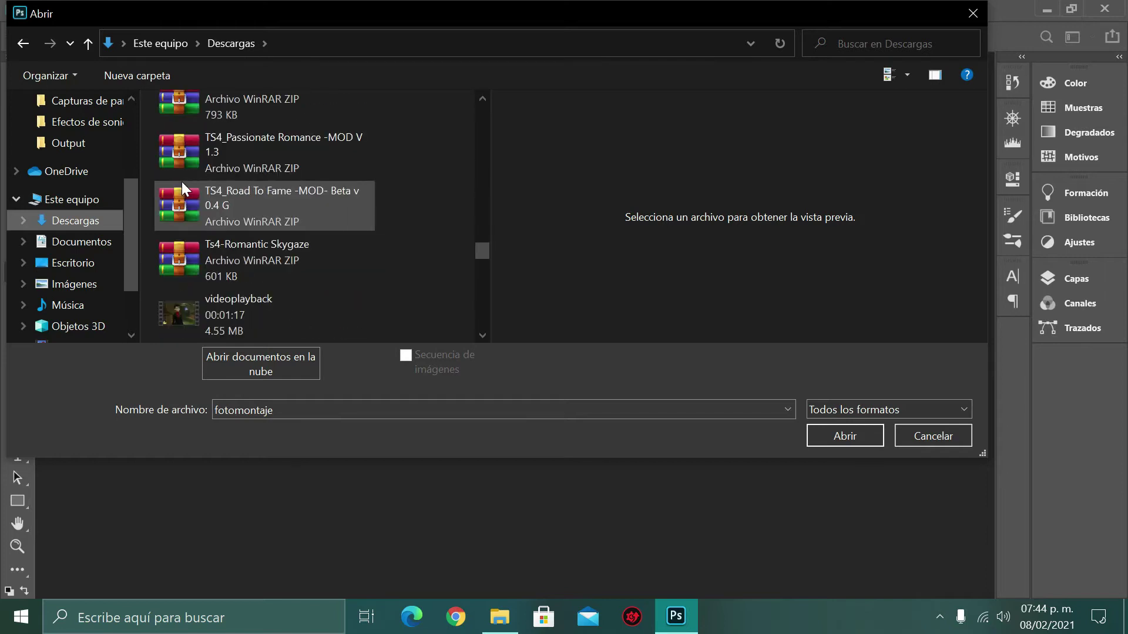
scroll(182, 181, down, 2)
- Open the bling.png texture from Escritorio, together with the Jonghyun artwork images, as separate documents
click(101, 196)
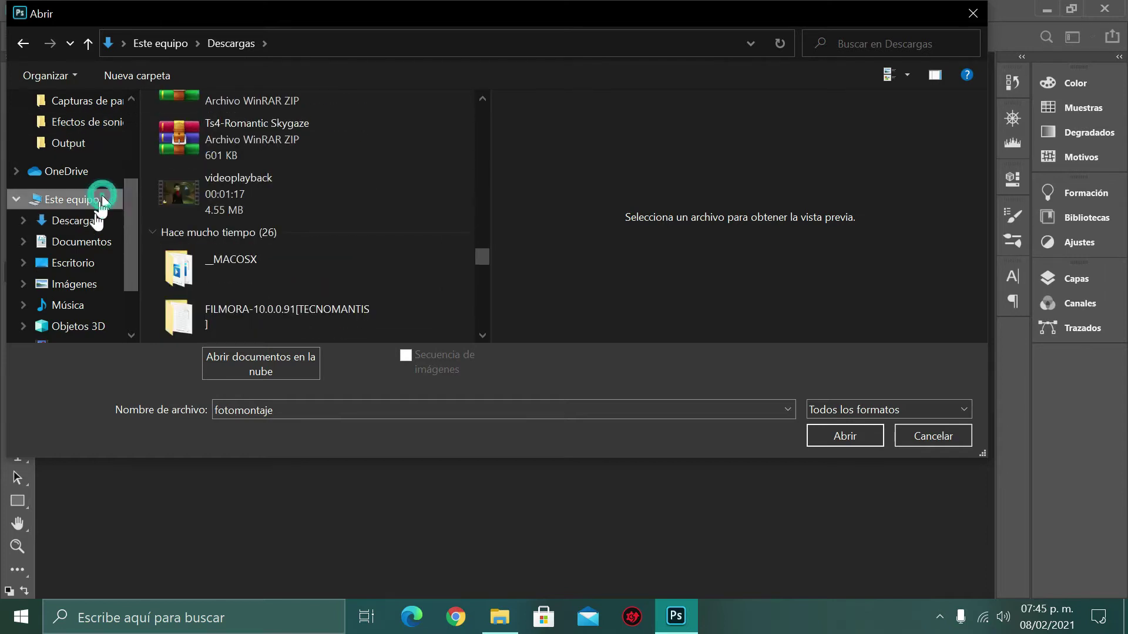
click(94, 242)
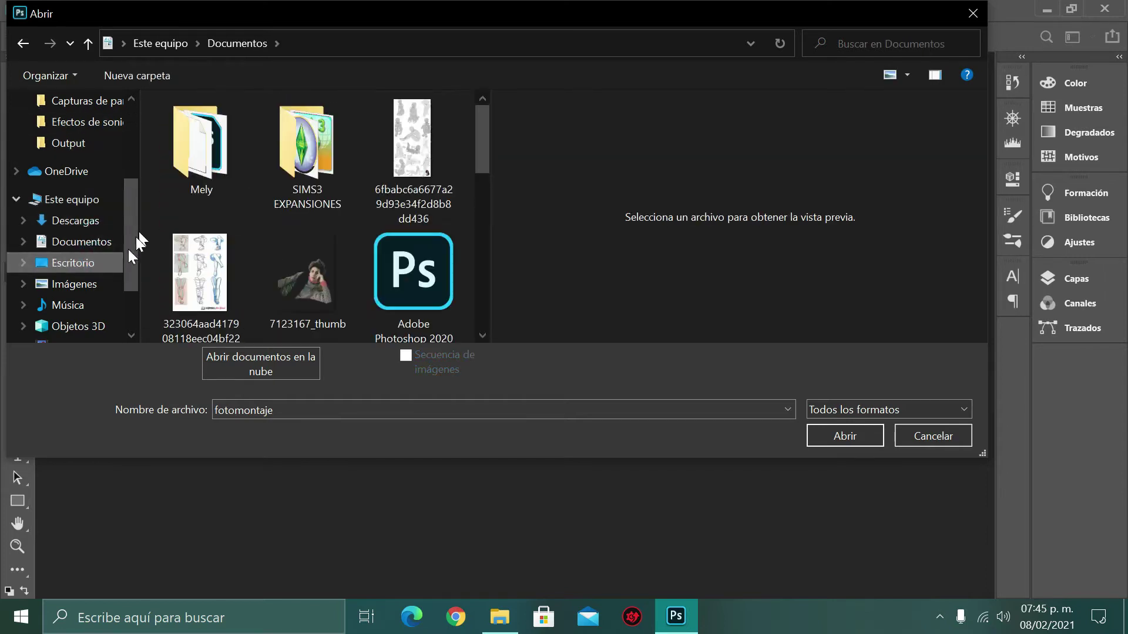
click(120, 262)
click(281, 247)
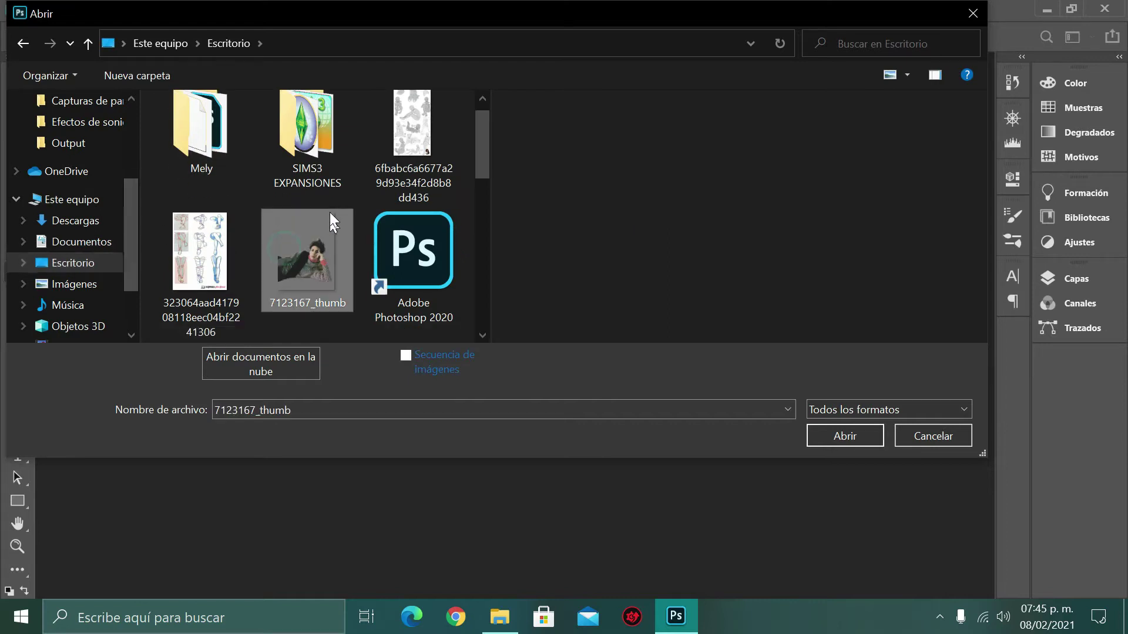
click(845, 436)
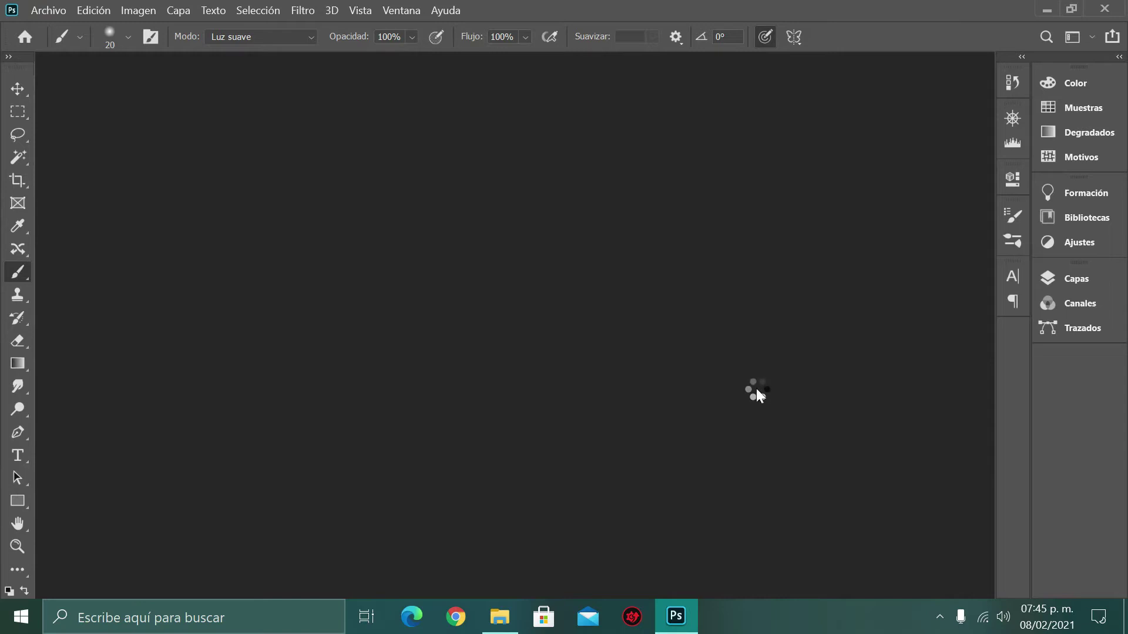
click(669, 316)
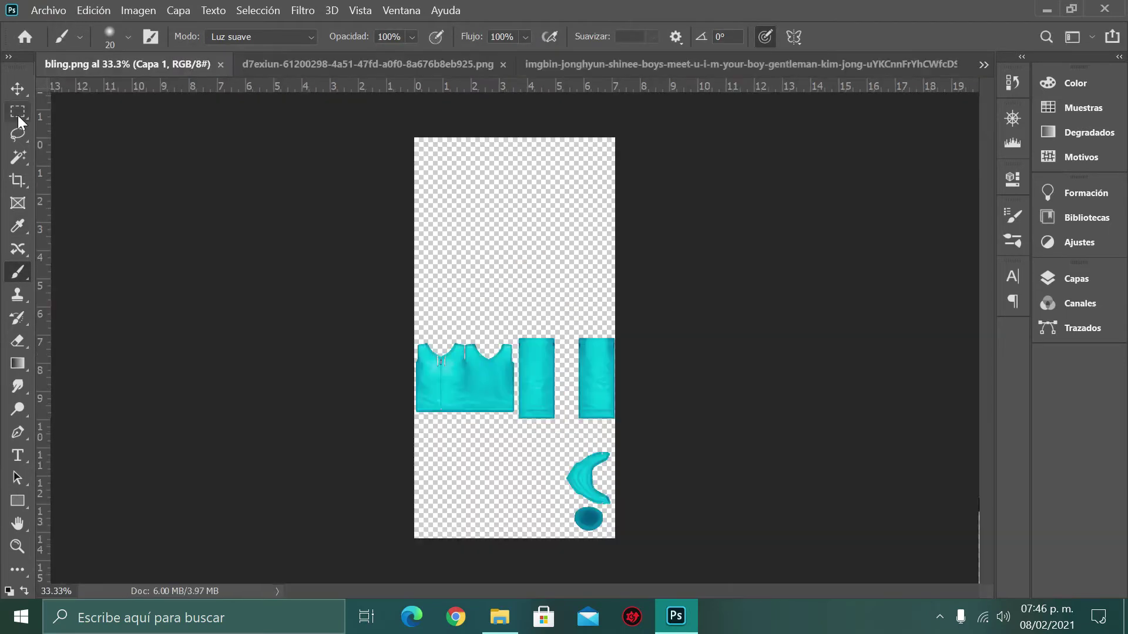
- Add a new empty layer above the hoodie texture layer in bling.png
click(1012, 120)
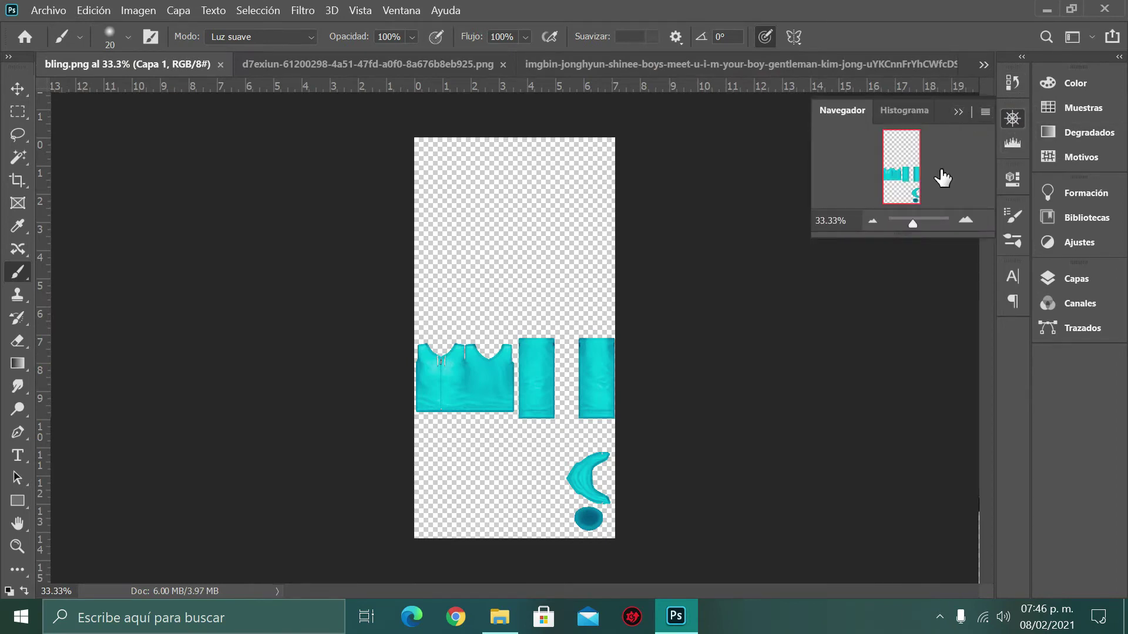
drag(911, 224, 916, 219)
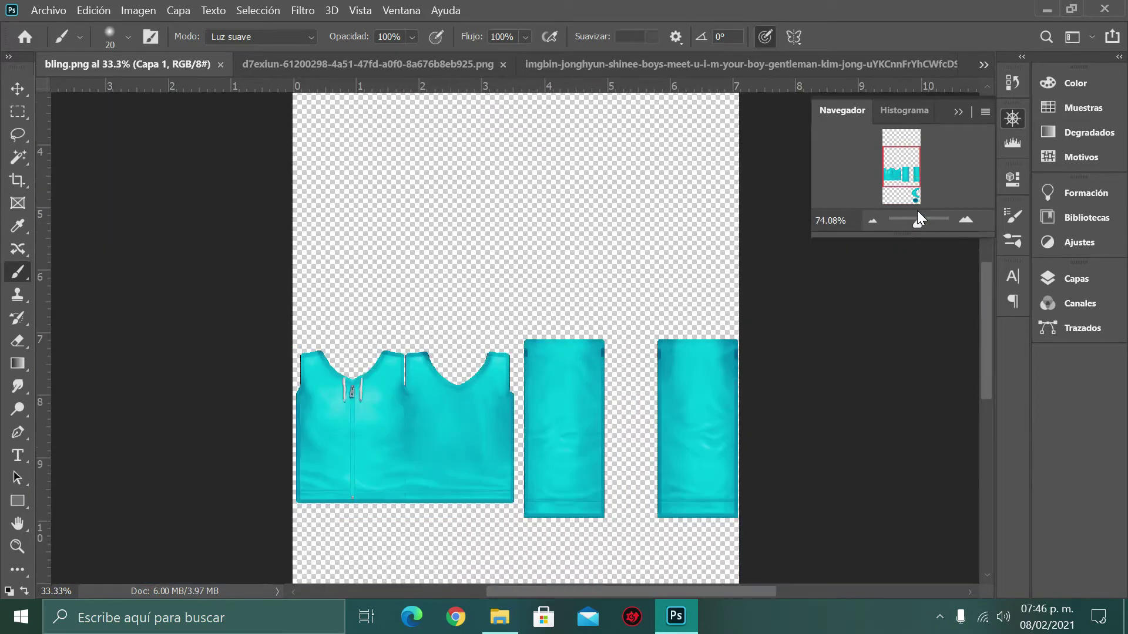
scroll(616, 334, down, 3)
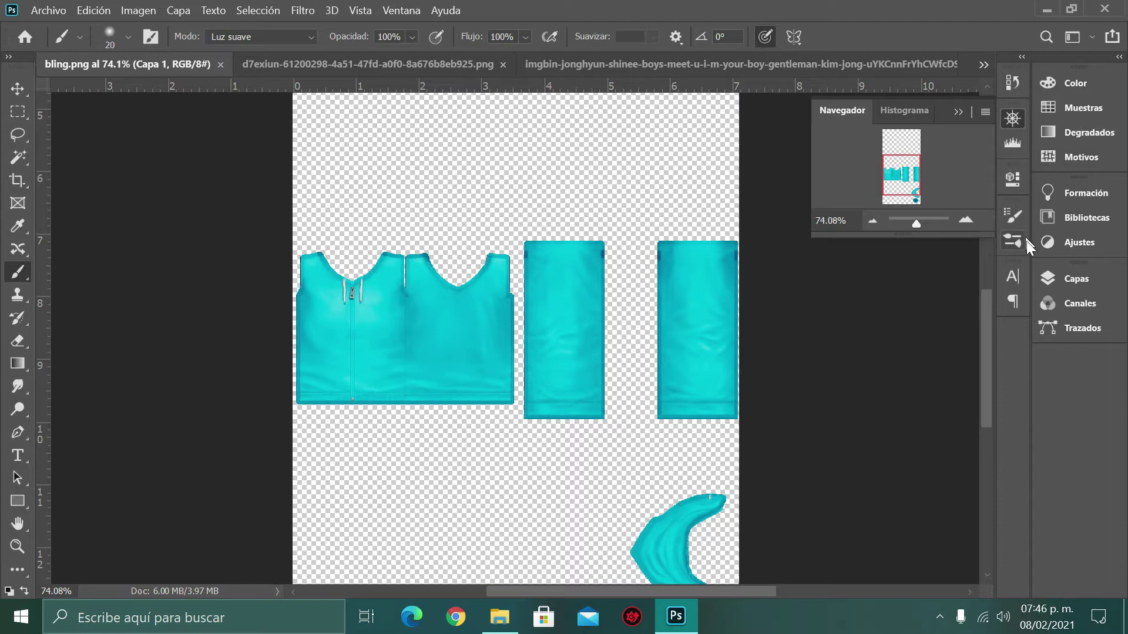
click(1050, 281)
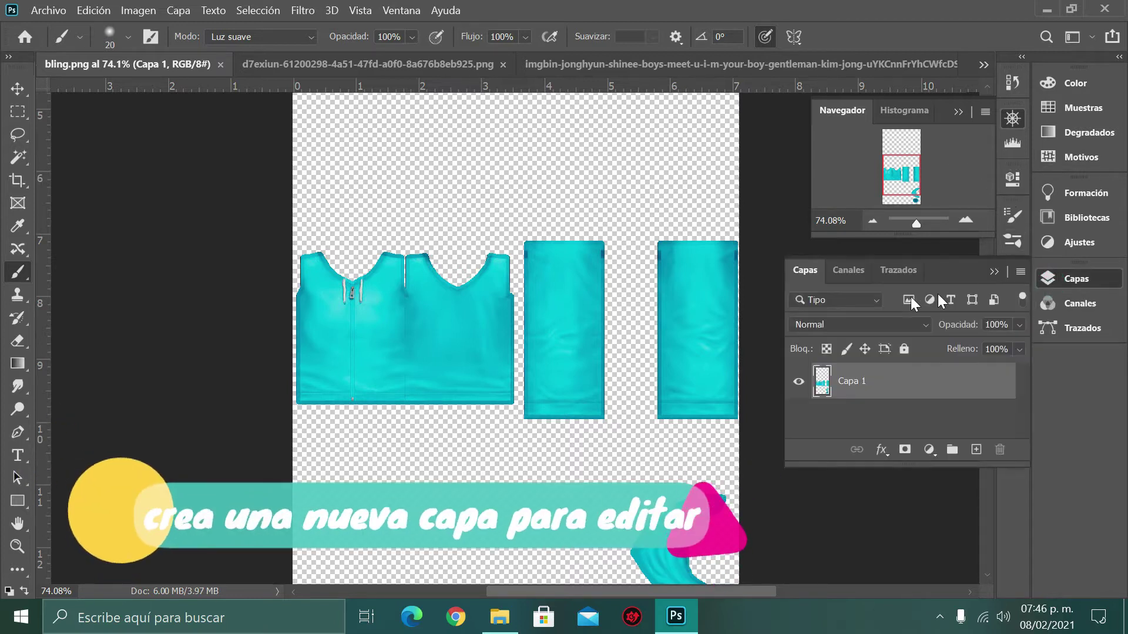
click(976, 449)
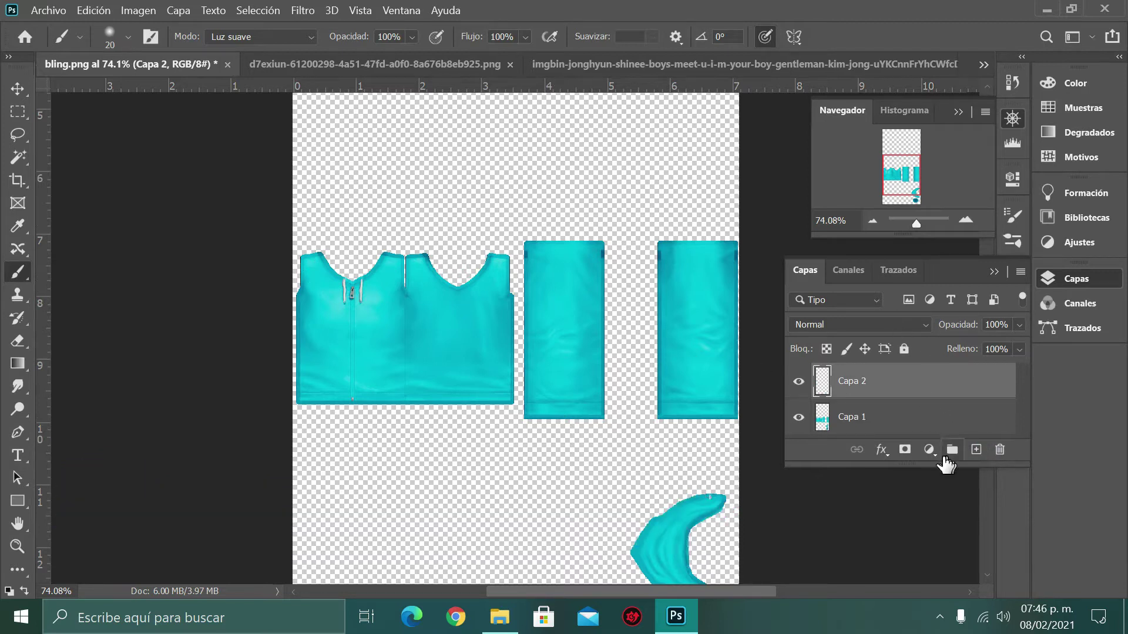
- Recolour the hoodie green with a Tono/saturación adjustment layer: Tono -23, Saturación -34, Luminosidad -27
click(1068, 241)
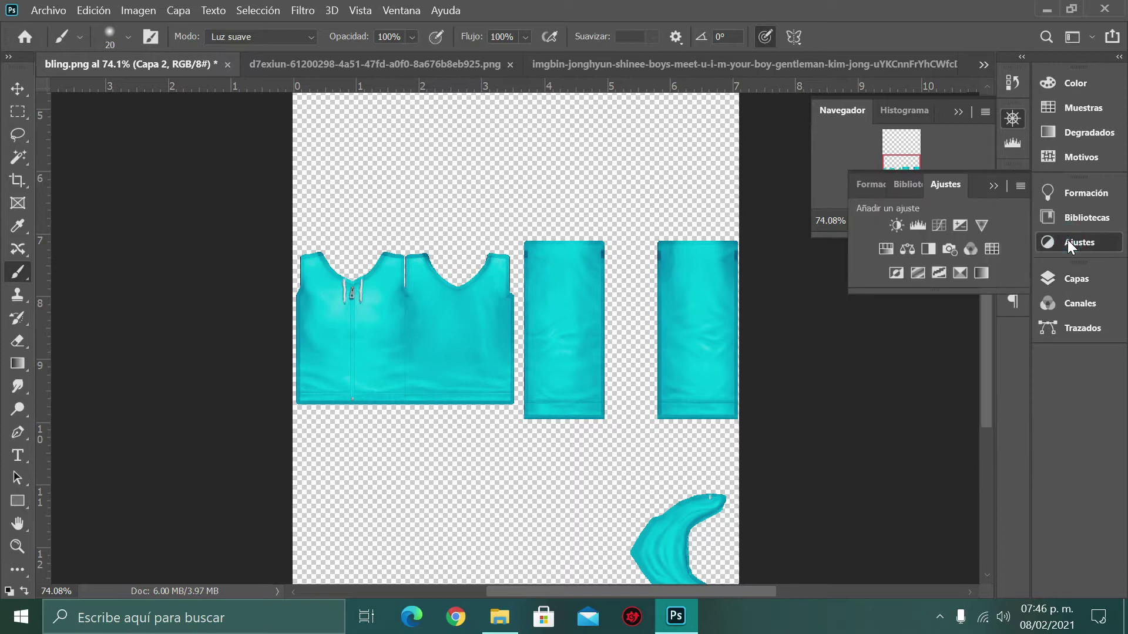
click(885, 249)
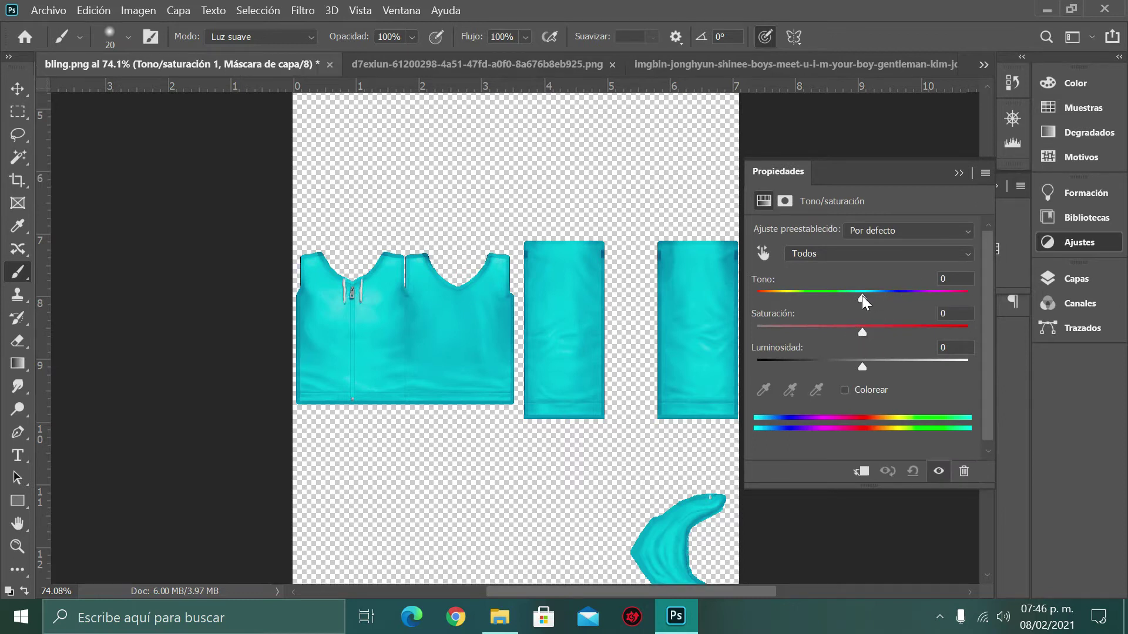
drag(862, 295, 839, 297)
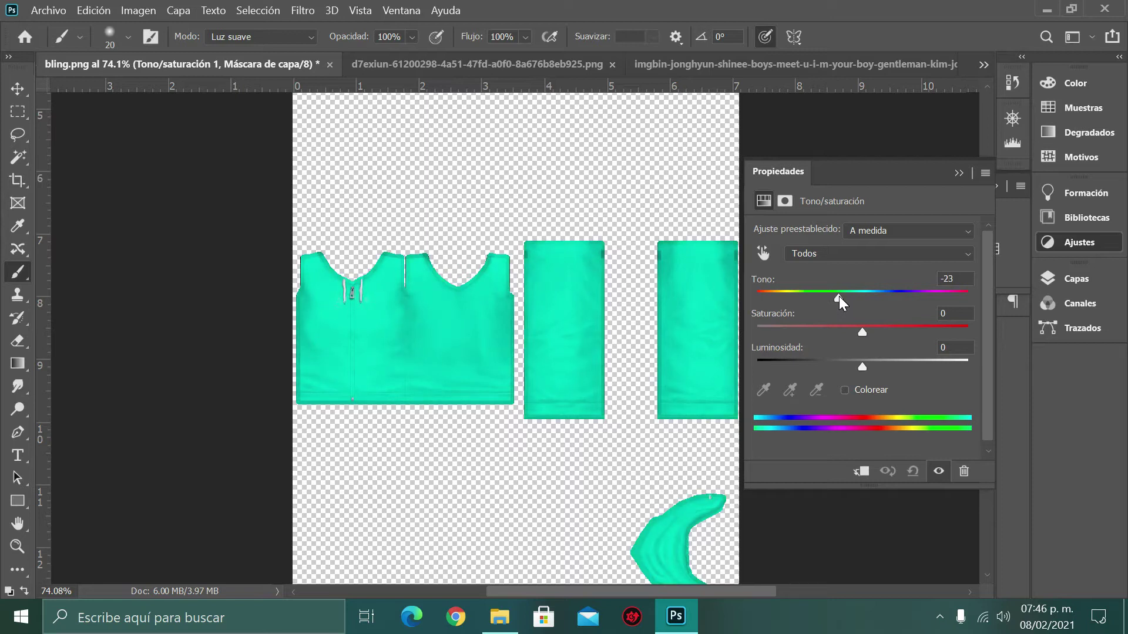
drag(859, 333, 837, 362)
click(828, 337)
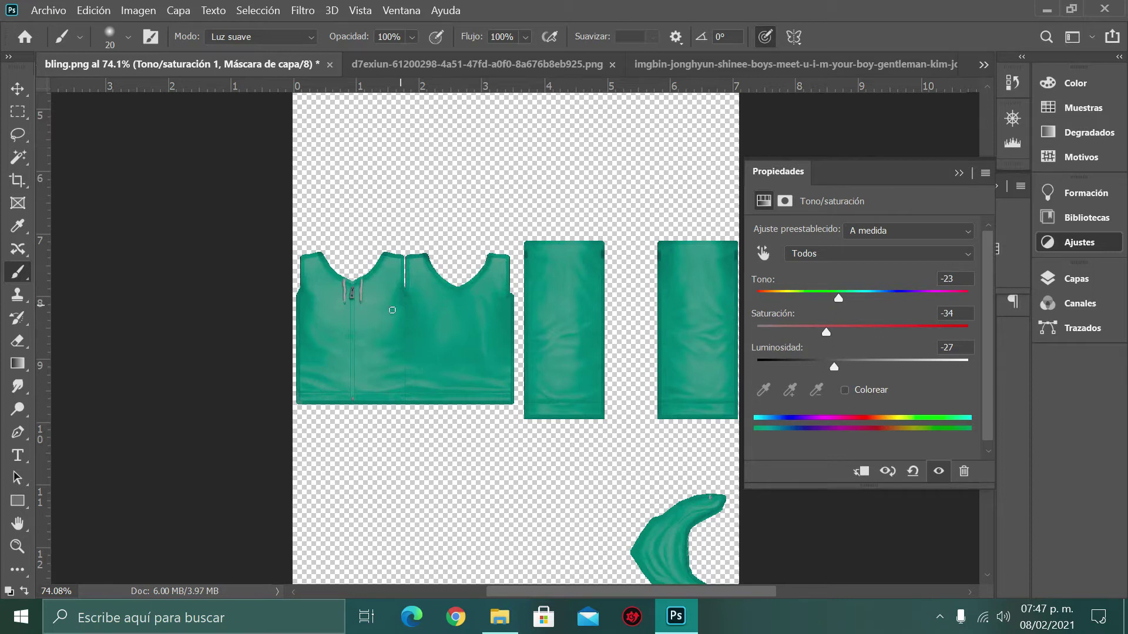
- Select the whole d7exiun image of the white-haired singer with the rectangular marquee, copy it and paste it into bling.png
click(433, 65)
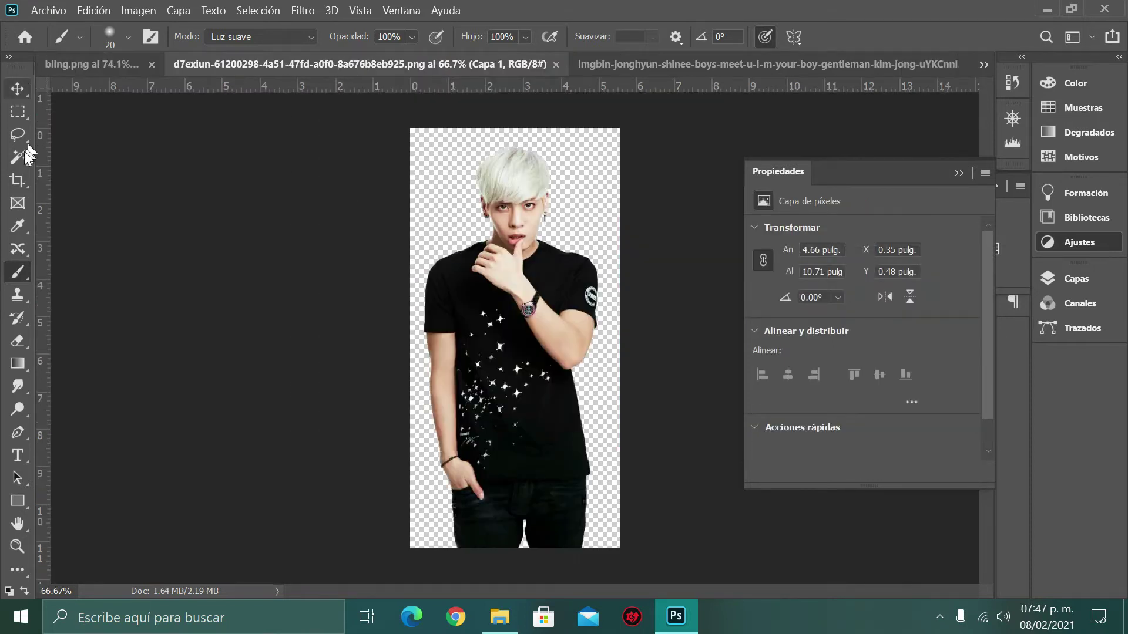
click(18, 112)
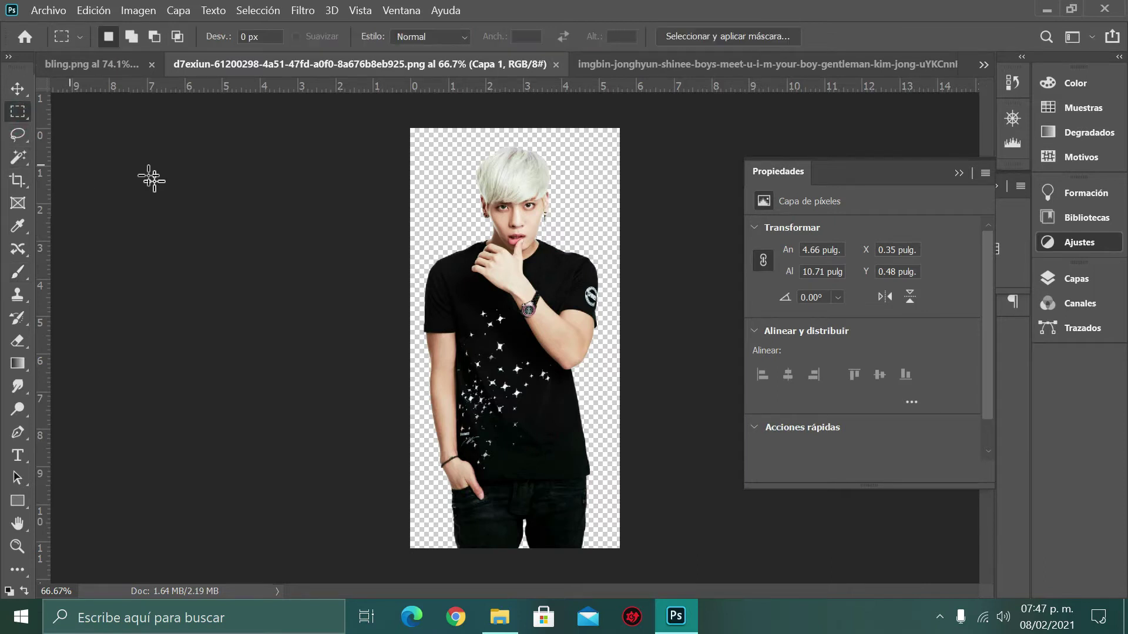
drag(398, 114, 642, 511)
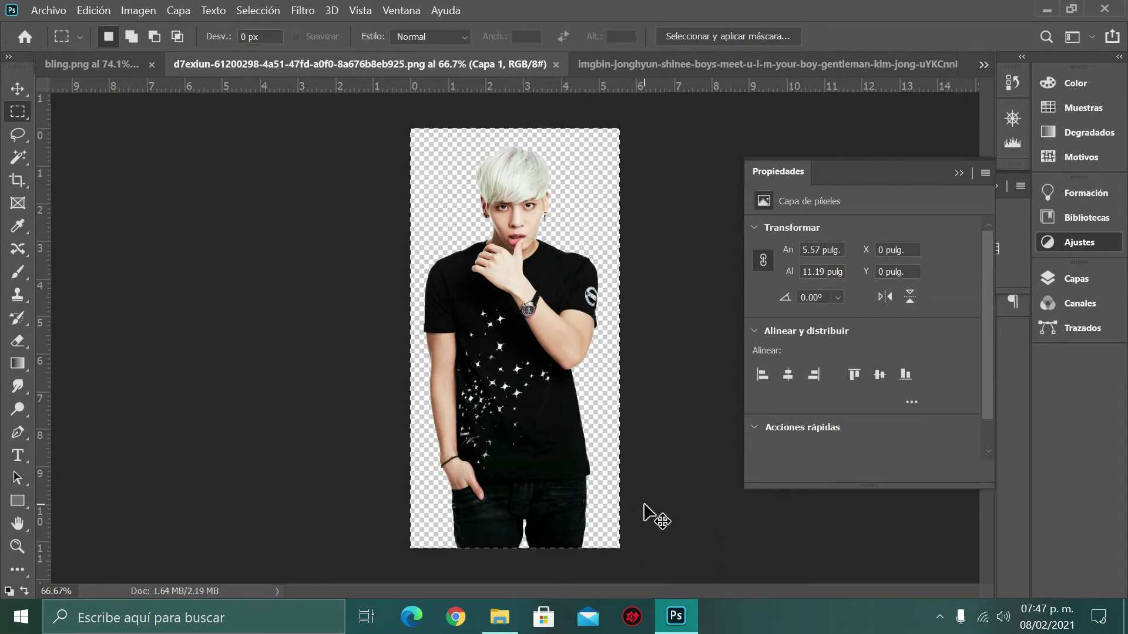
click(108, 61)
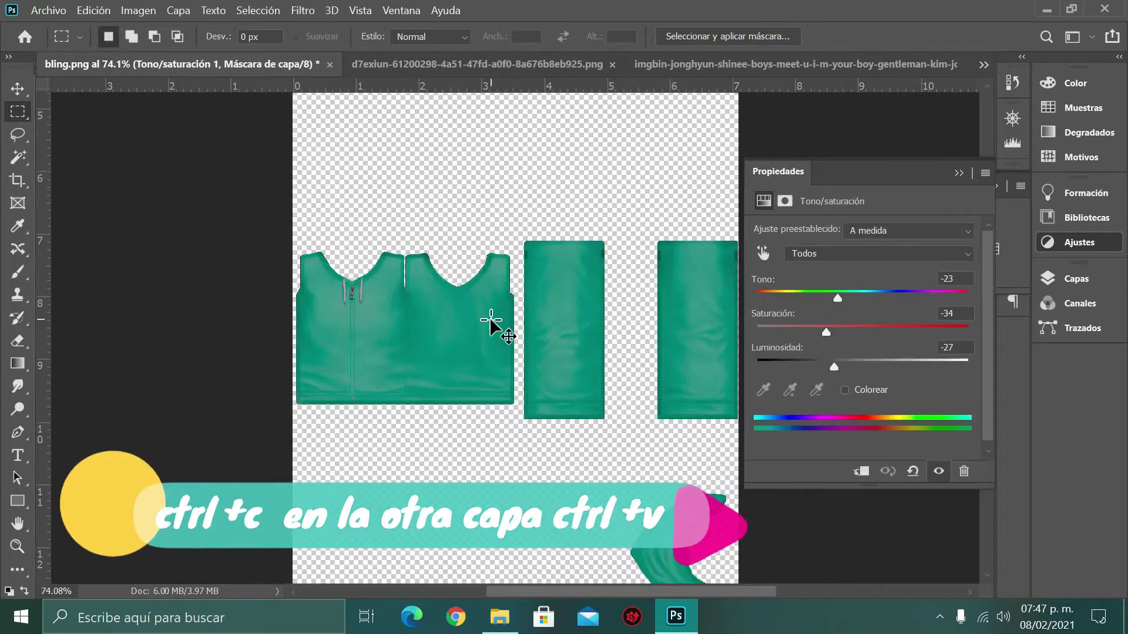
key(ctrl+v)
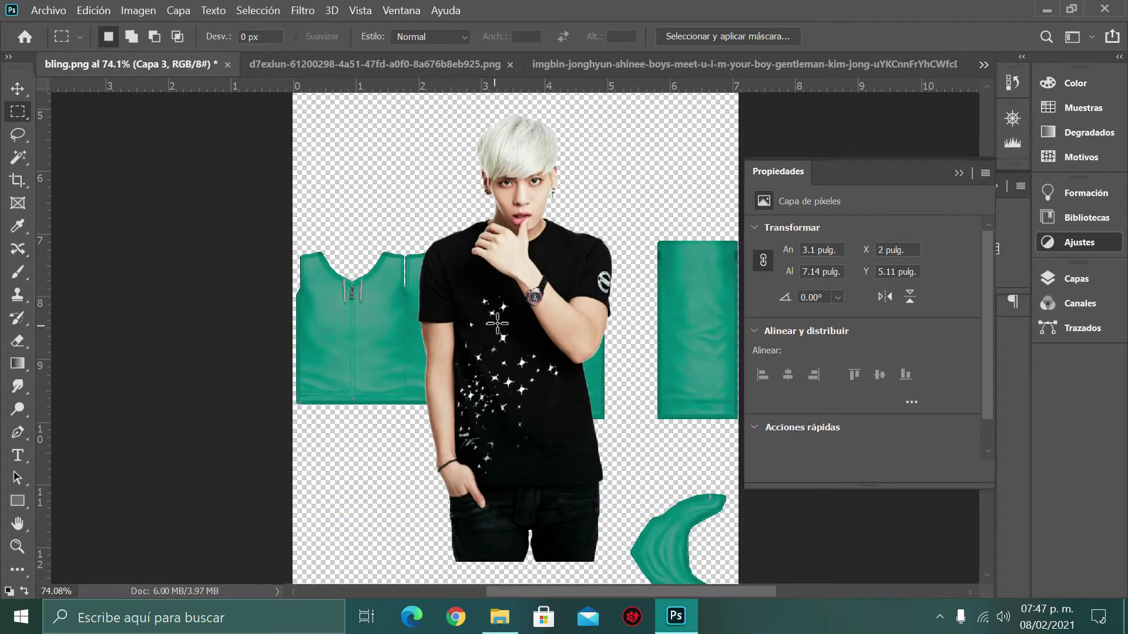
- Move the pasted figure over the hoodie and scale it down proportionally to fit on the front body panel beside the zip
click(18, 88)
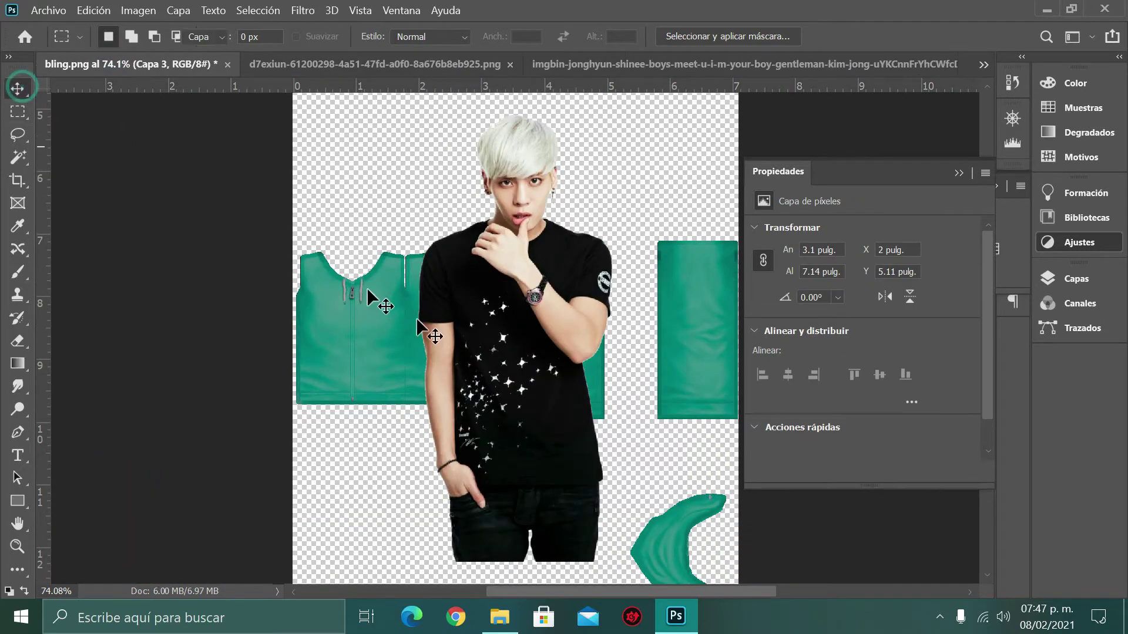
click(470, 340)
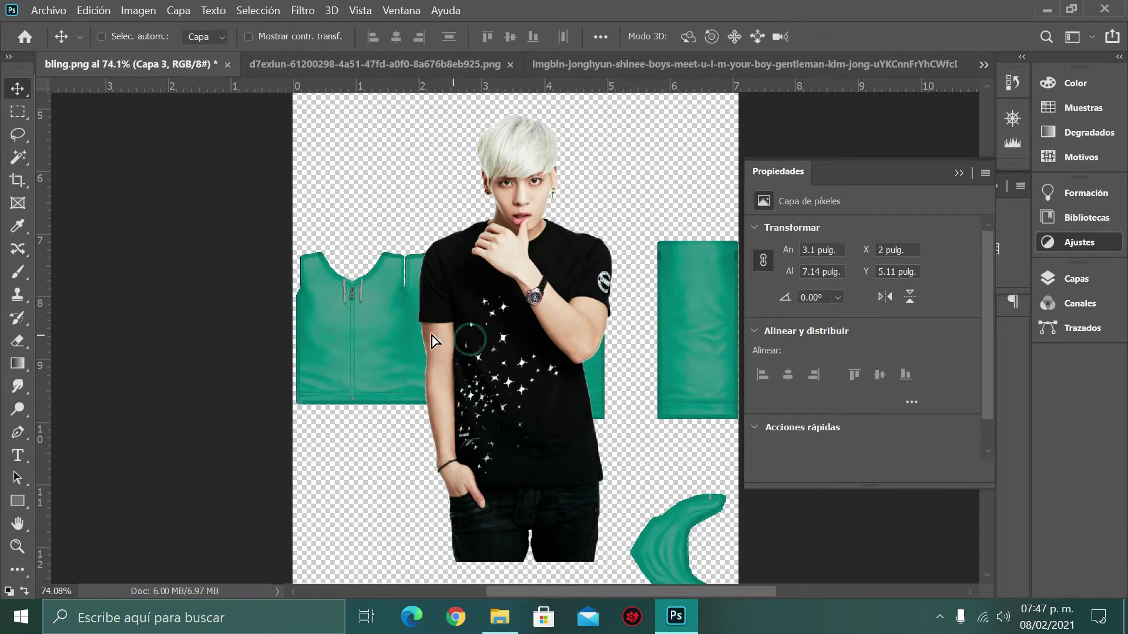
mouse_move(432, 336)
mouse_down()
mouse_move(407, 335)
mouse_move(418, 325)
mouse_up()
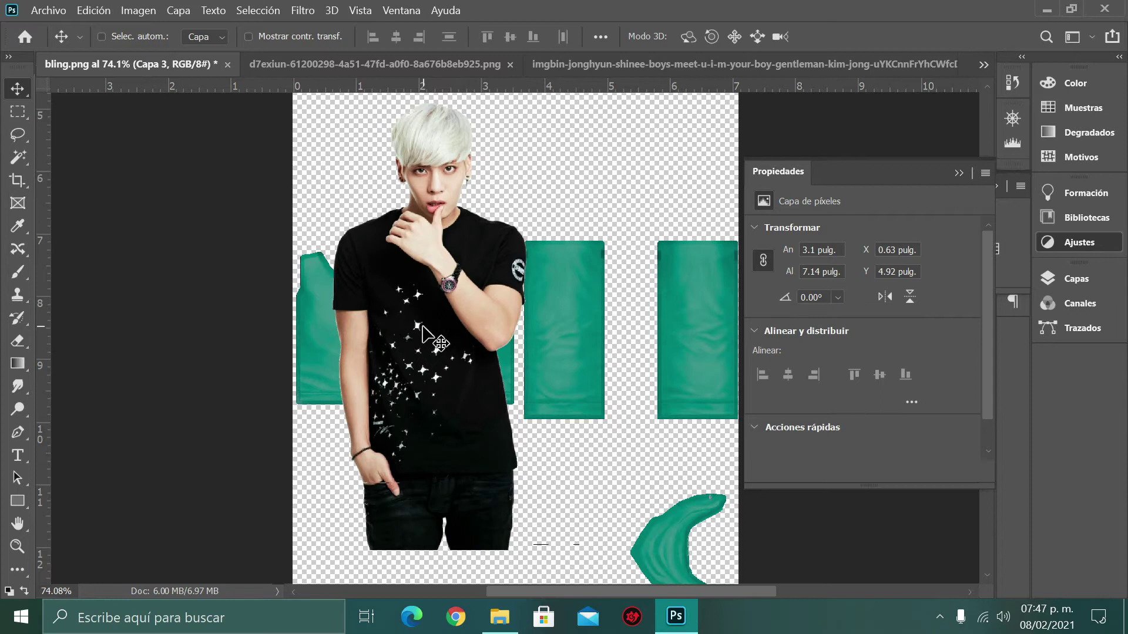
key(t)
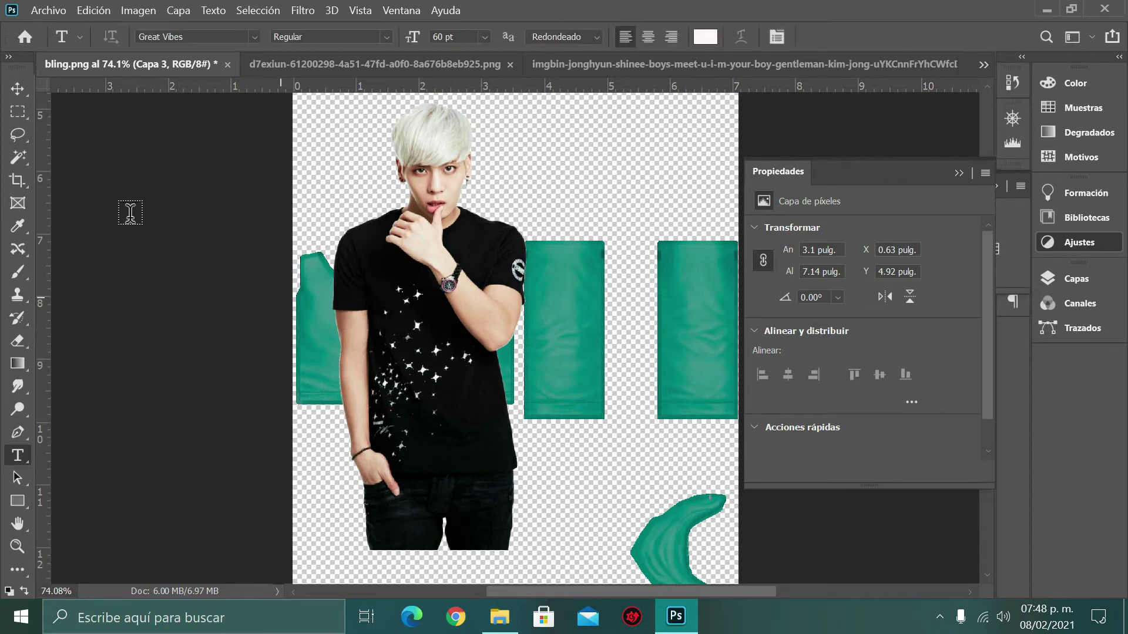
click(29, 91)
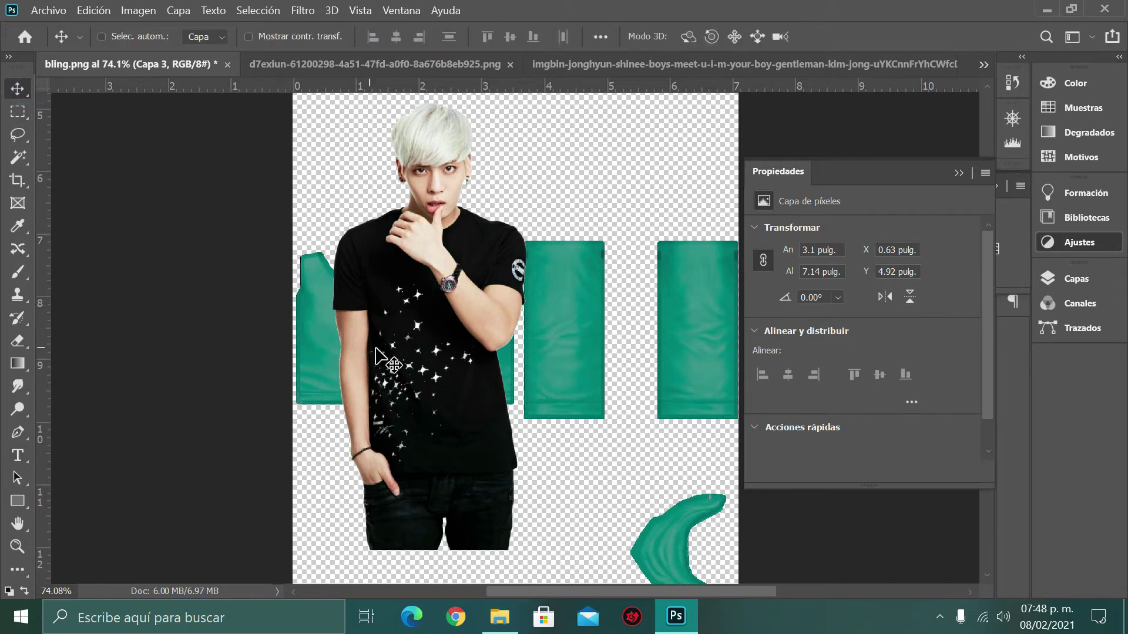
key(ctrl+t)
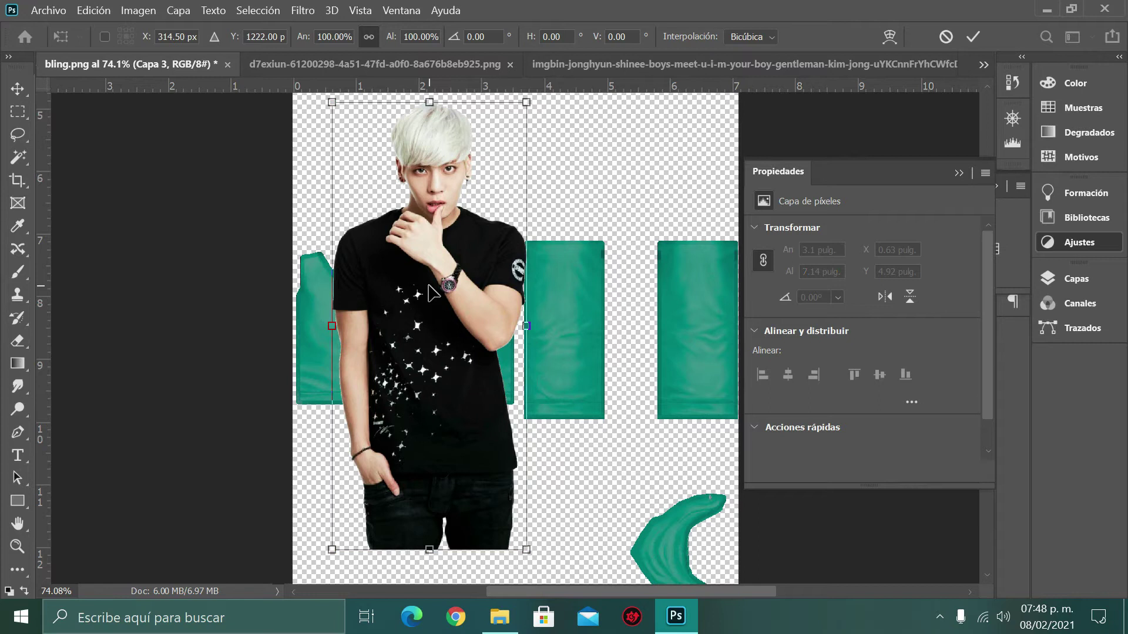
drag(503, 473, 534, 522)
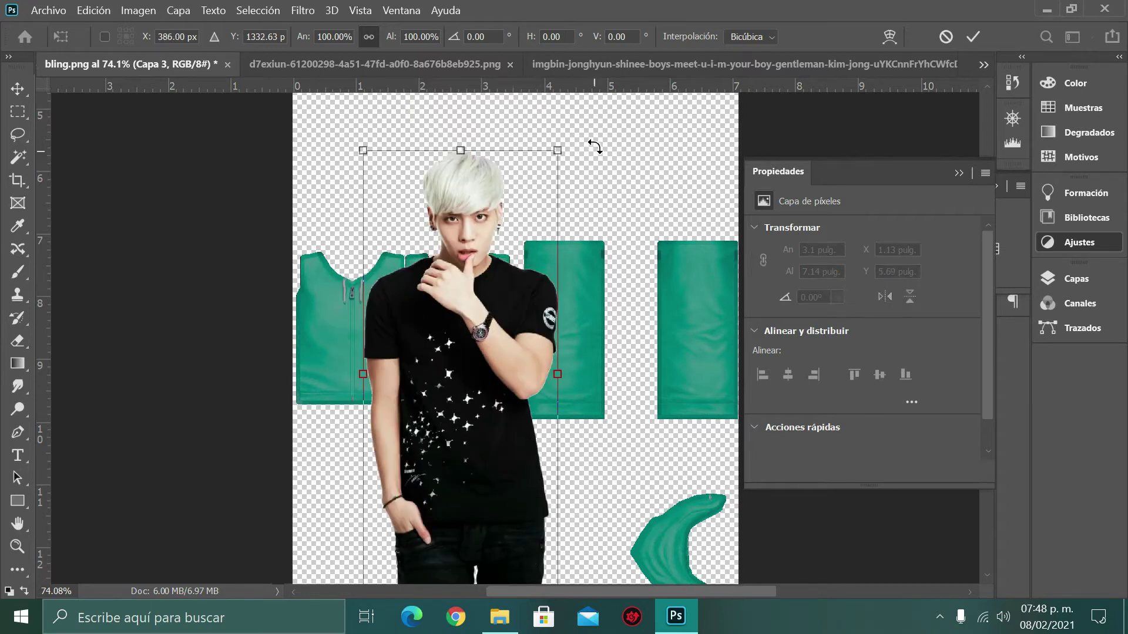
drag(556, 148, 360, 428)
drag(411, 490, 443, 359)
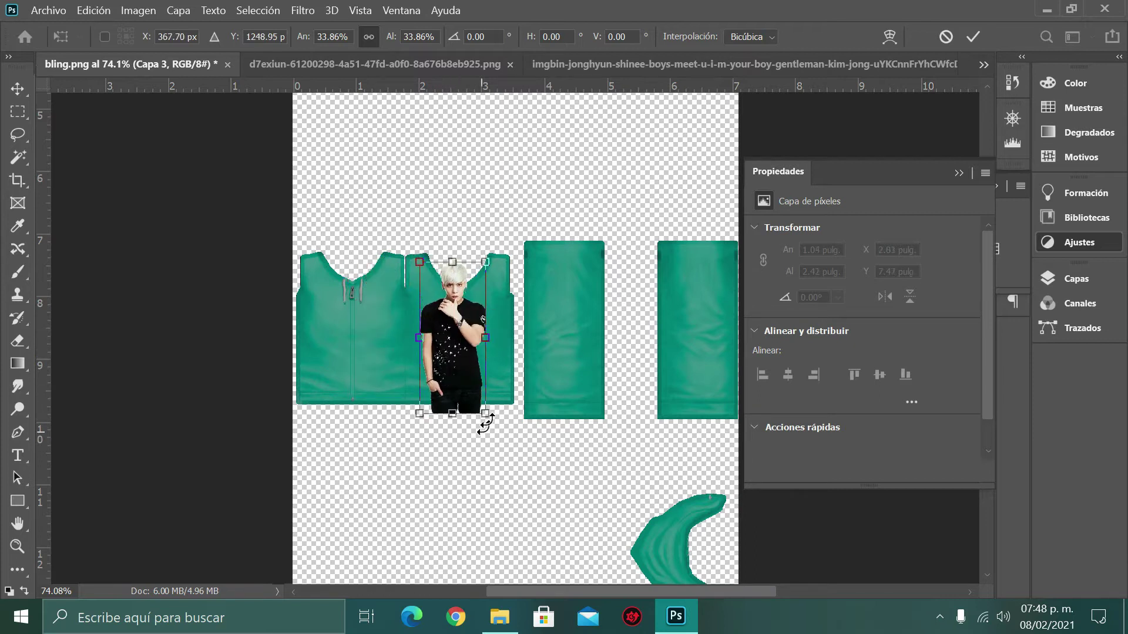
drag(486, 414, 377, 373)
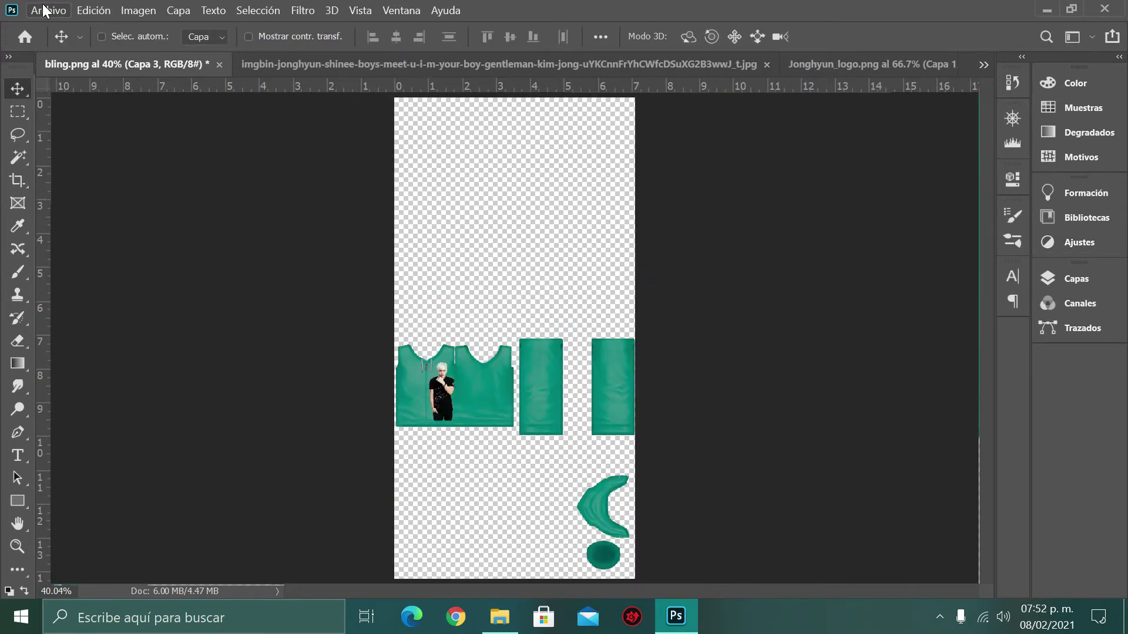
- Quick-export the decorated hoodie texture as a PNG named bling in the Escritorio folder, replacing the existing file
click(46, 10)
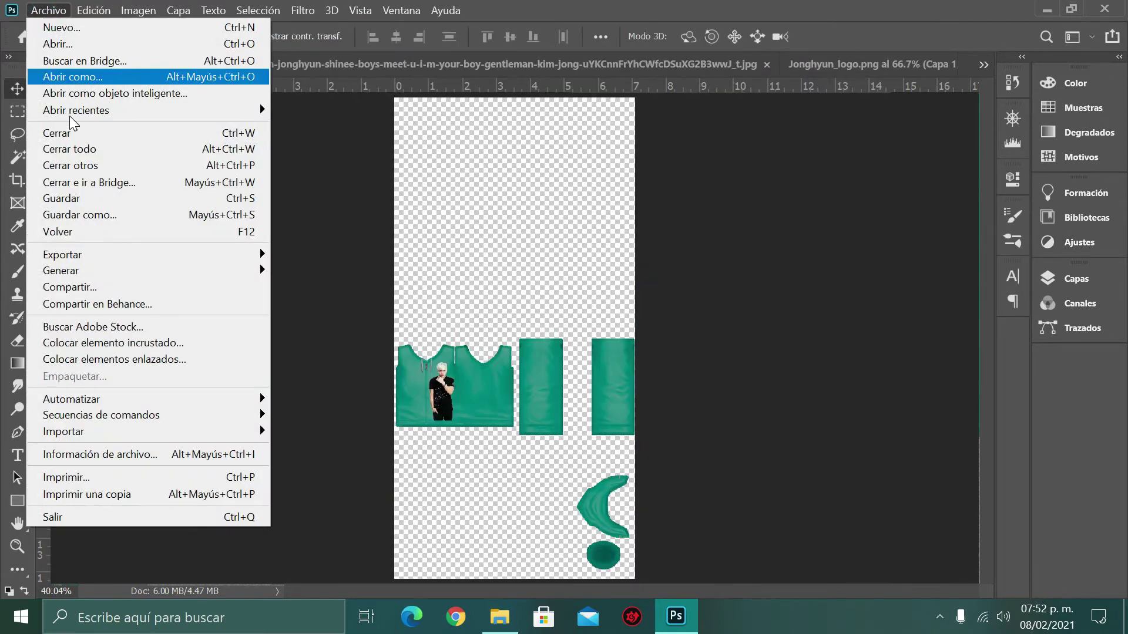
mouse_move(252, 262)
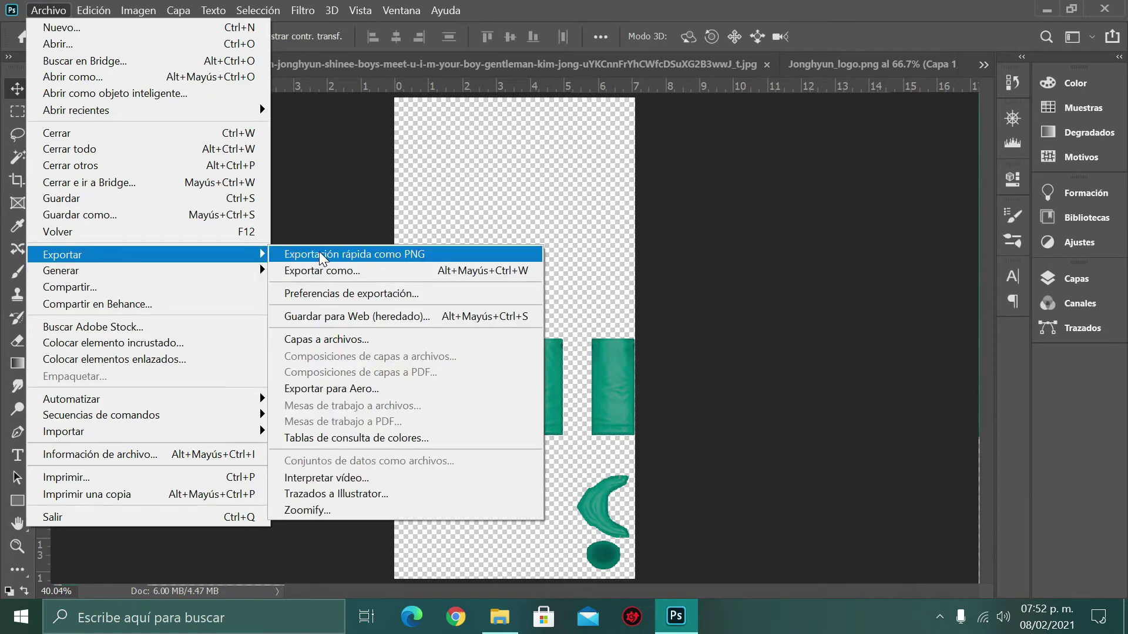
click(322, 256)
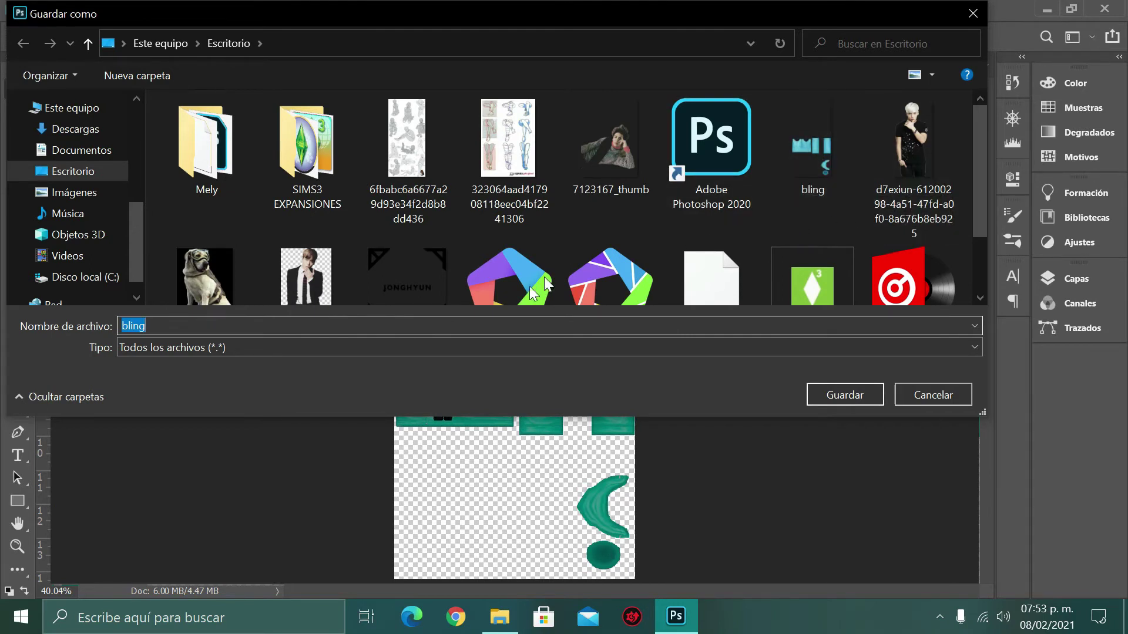
click(496, 327)
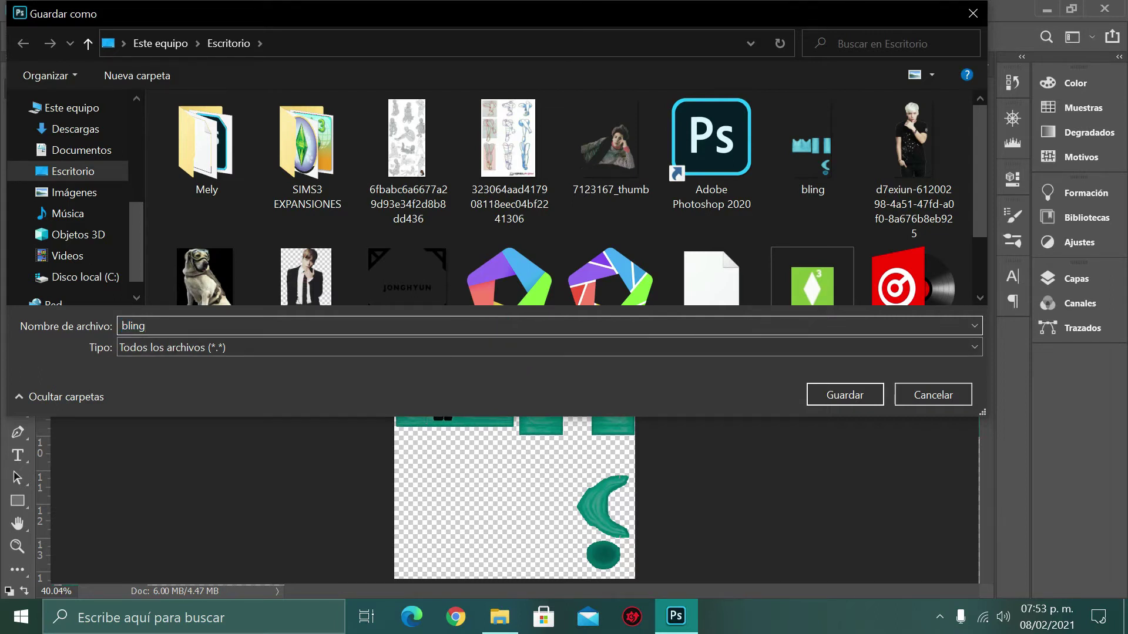
click(829, 395)
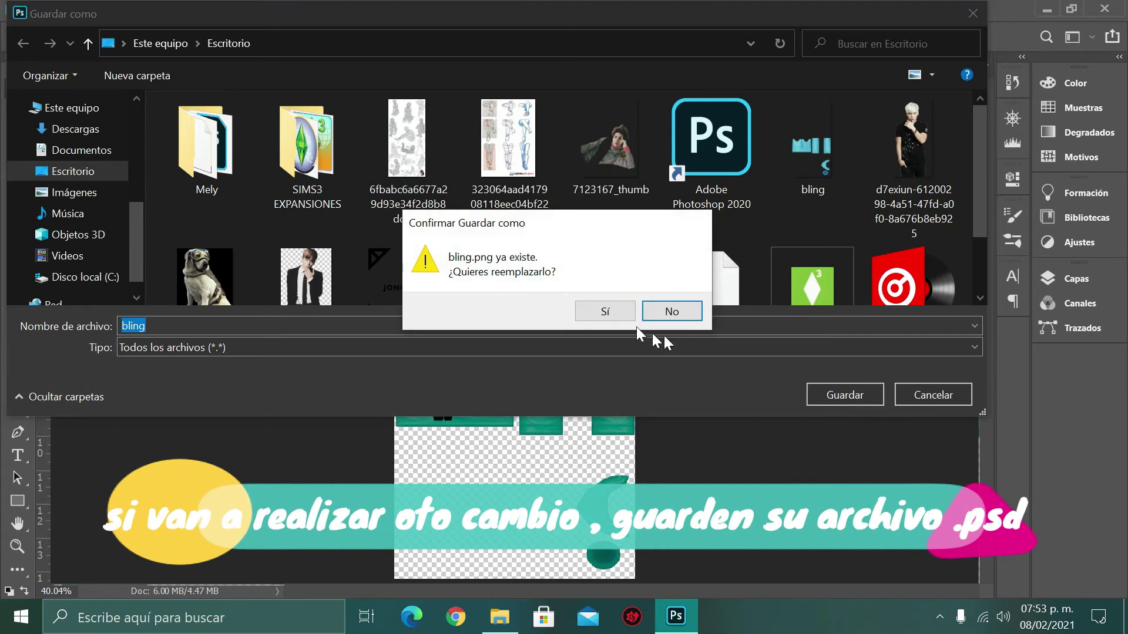
click(620, 315)
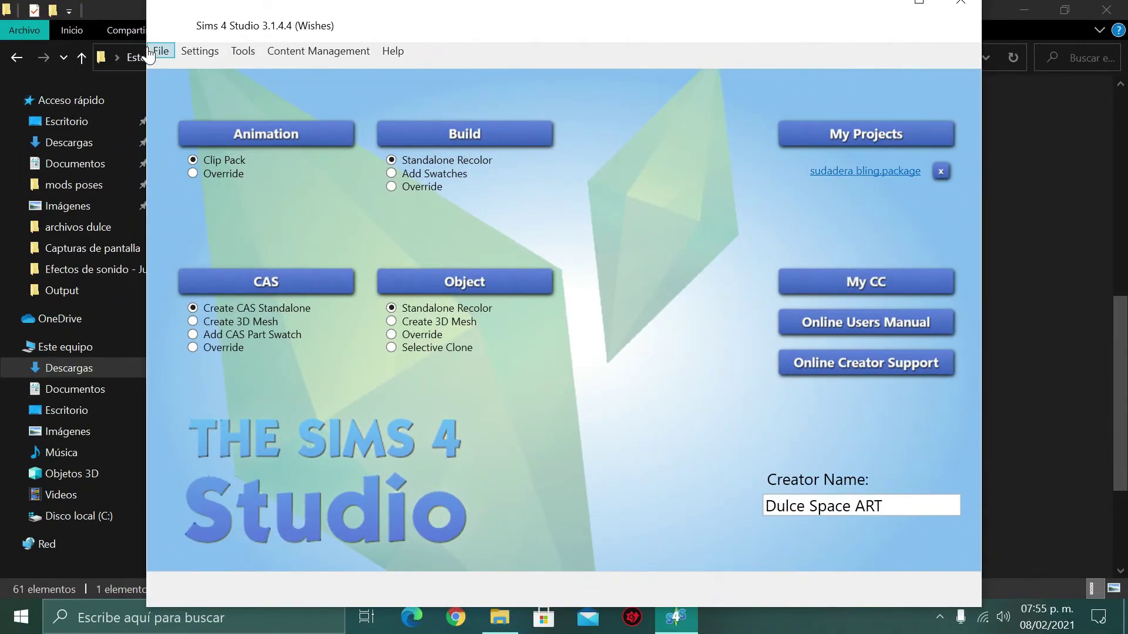
- Switch to Sims 4 Studio and open the saved project sudadera bling.package
click(155, 52)
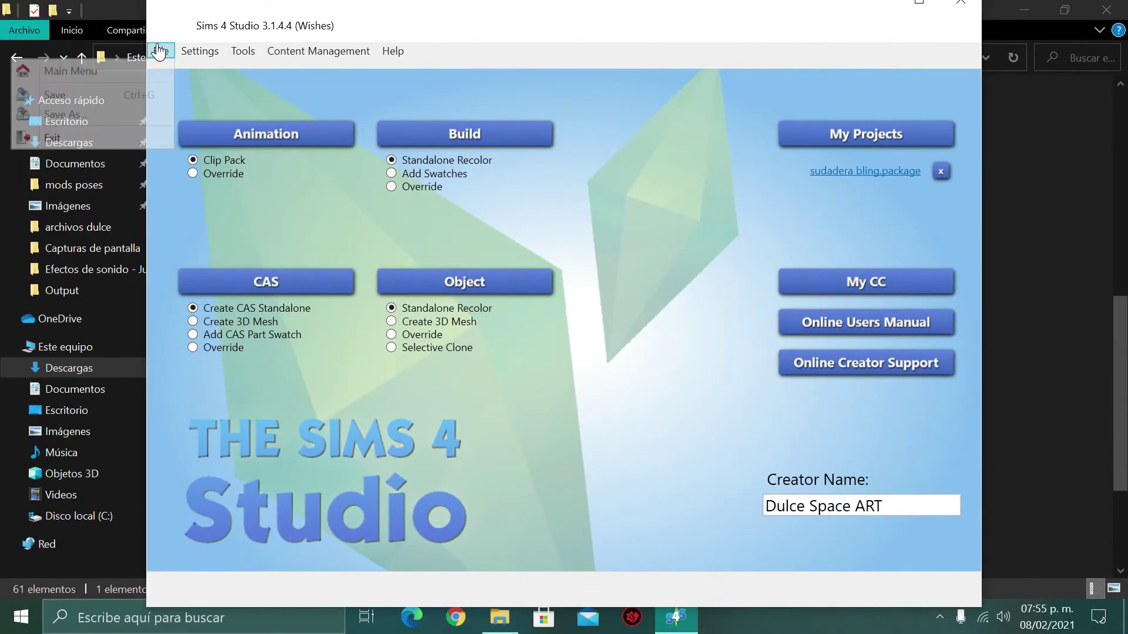
click(723, 279)
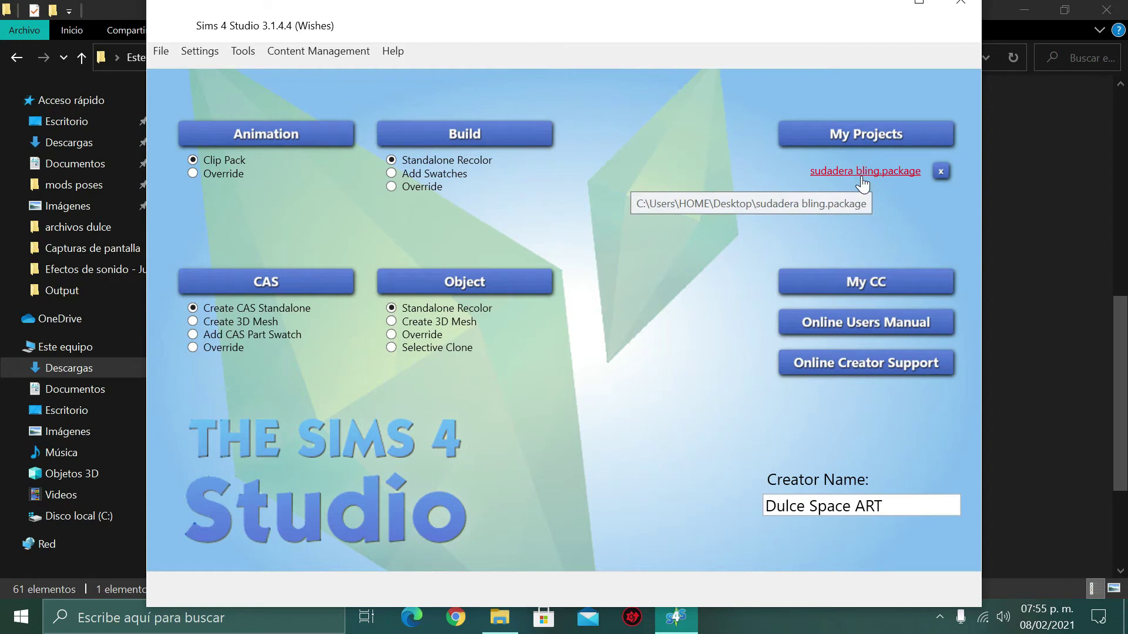
click(897, 183)
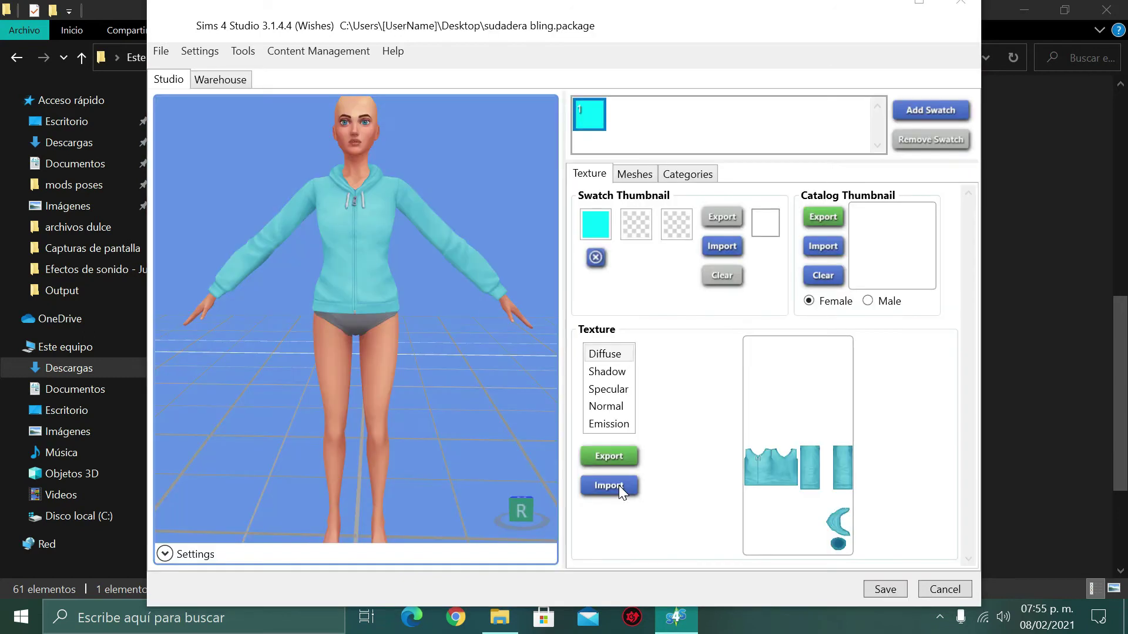
- Import the edited bling image from Escritorio as the hoodie's Diffuse texture
click(619, 485)
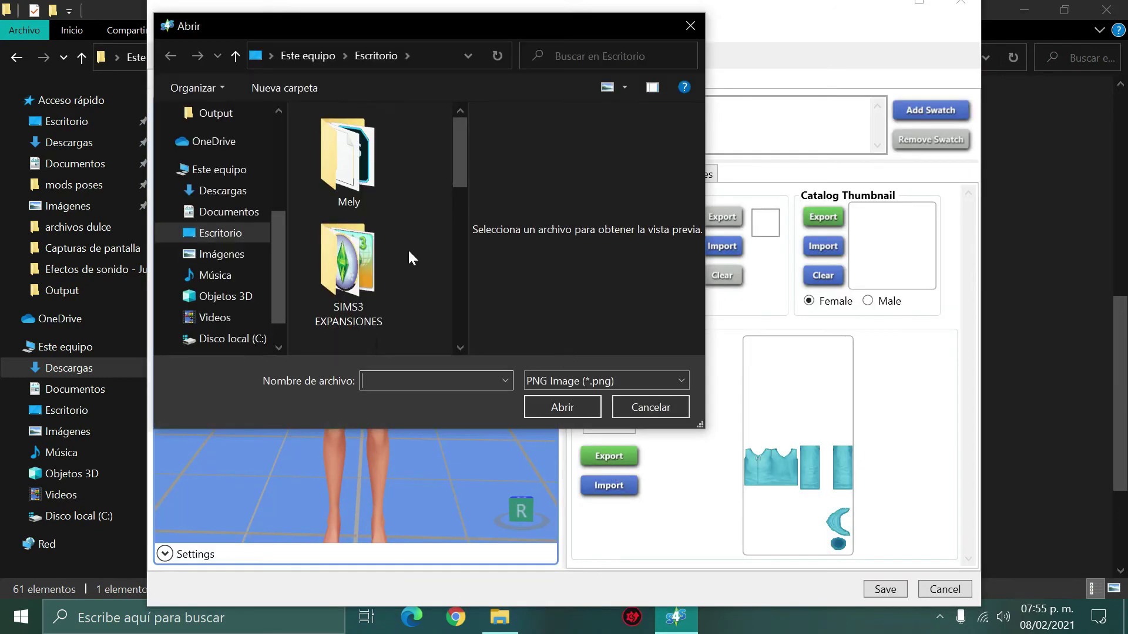
drag(460, 184, 459, 274)
click(364, 202)
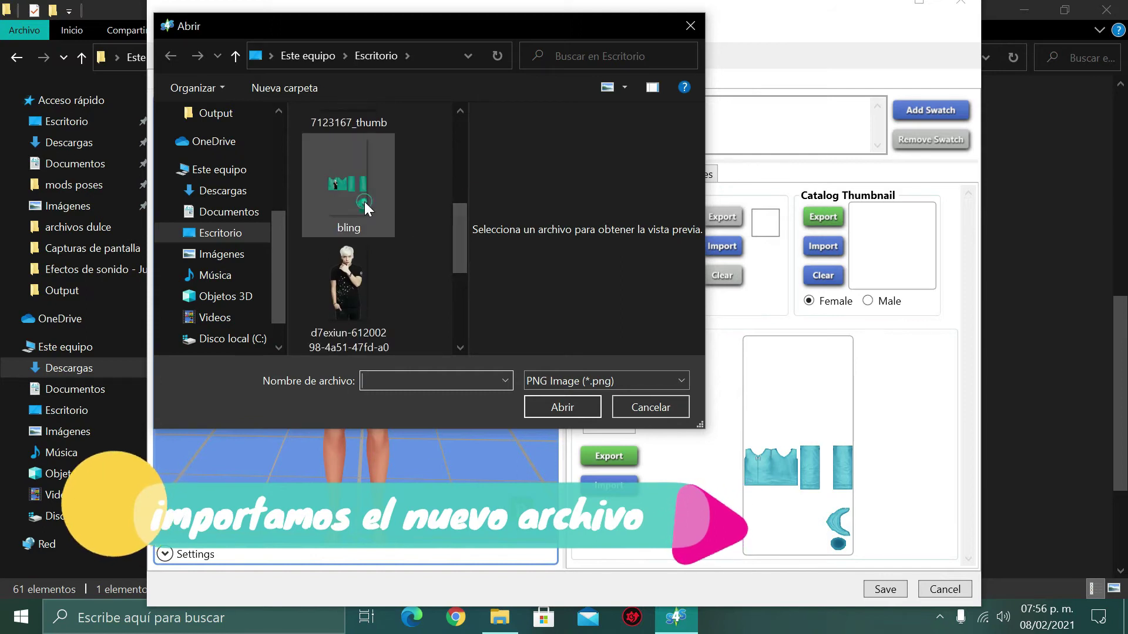
click(555, 405)
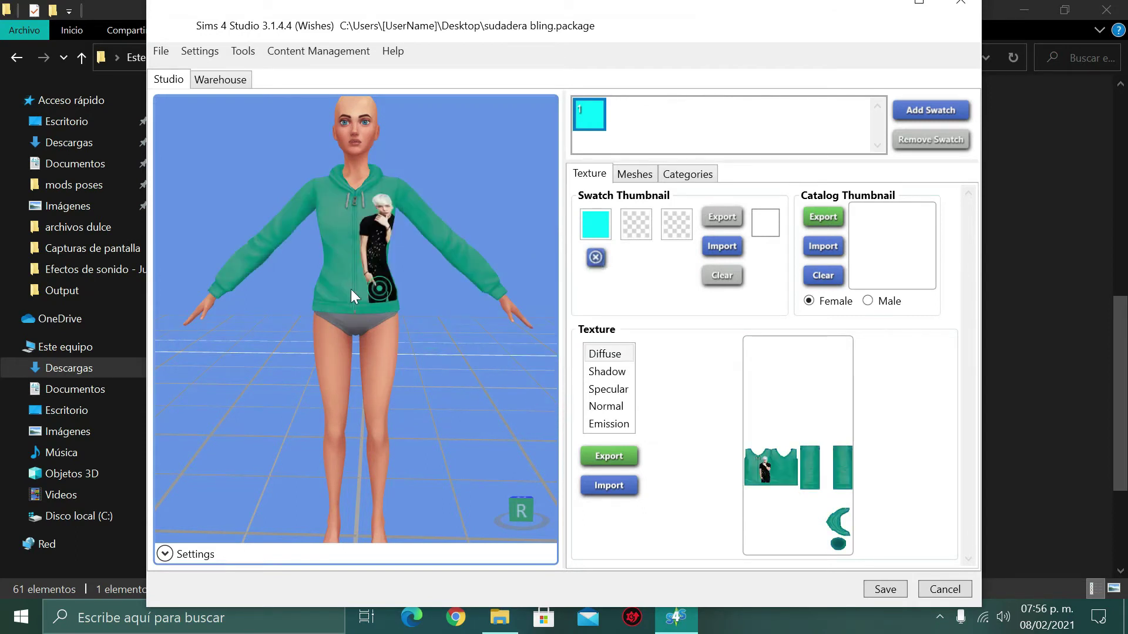
- Change the hoodie's first swatch thumbnail colour to the green #08AA98 to match the recoloured texture
click(526, 511)
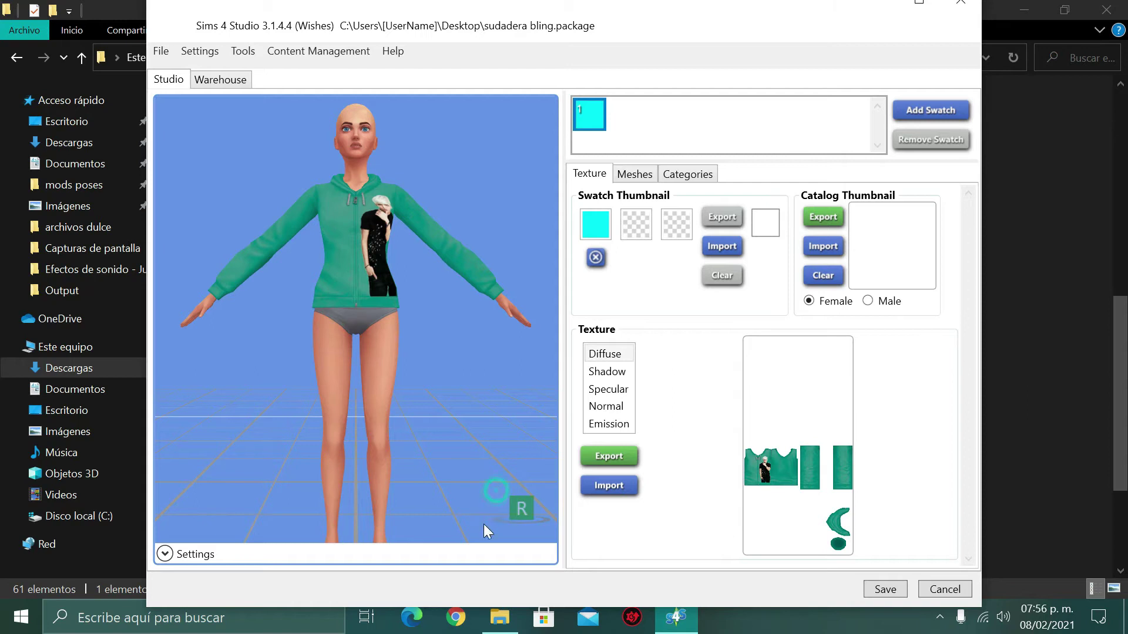
scroll(470, 481, up, 3)
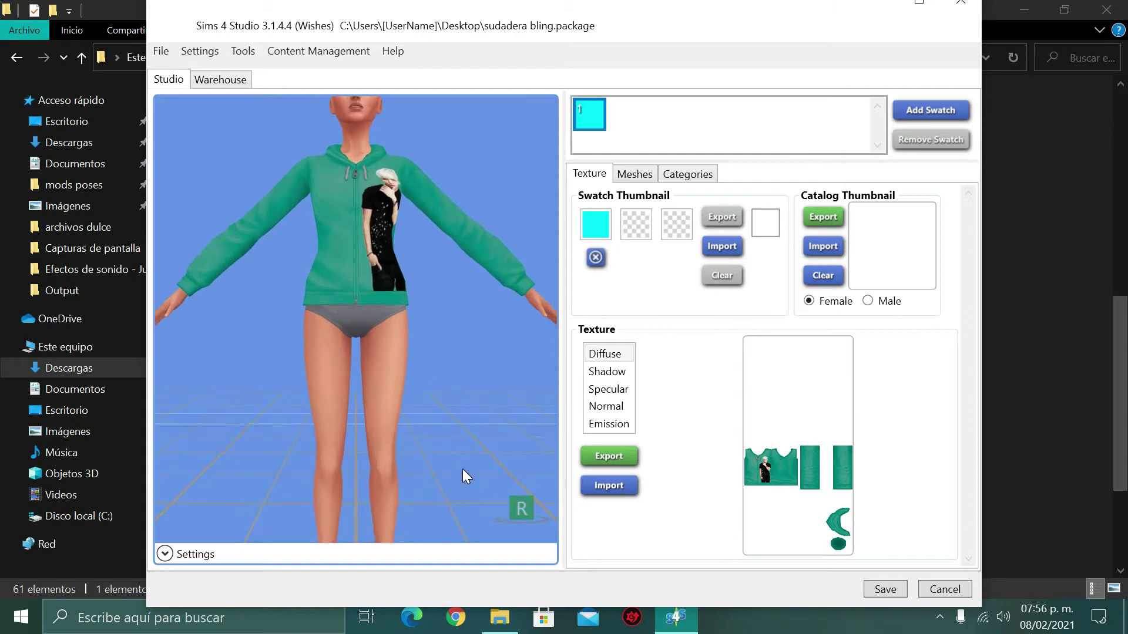
scroll(462, 469, down, 3)
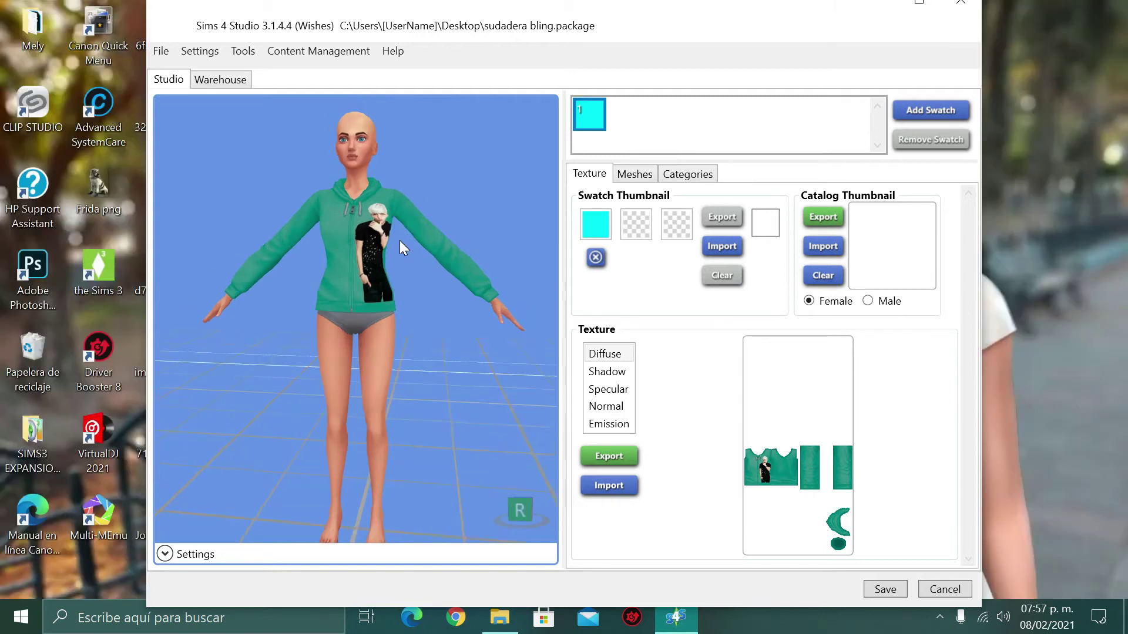
drag(399, 241, 622, 258)
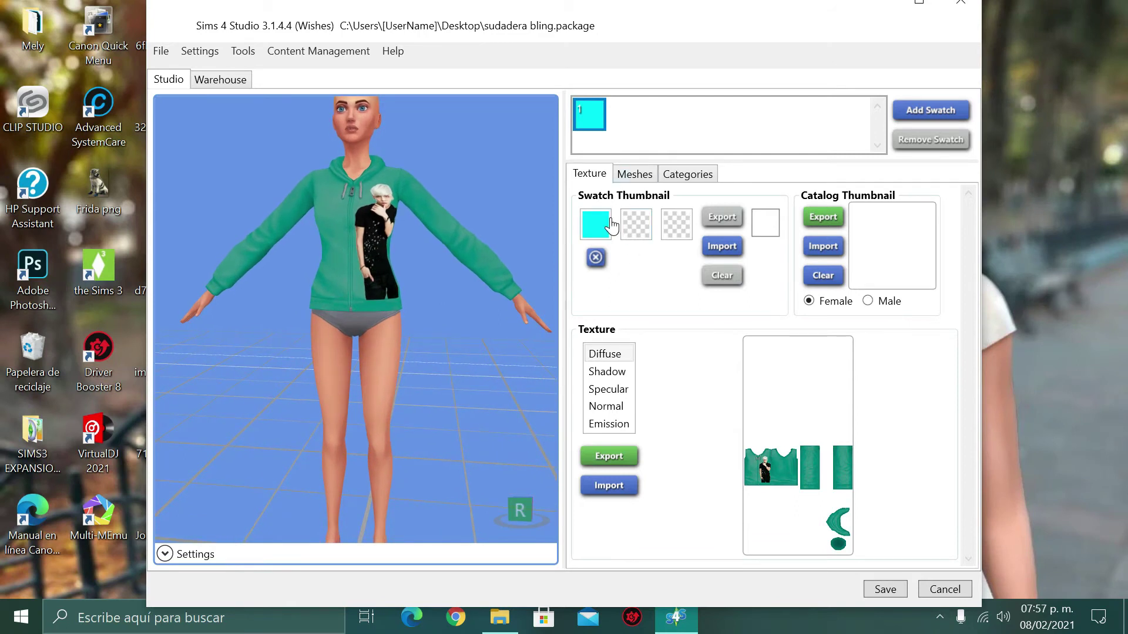
click(611, 225)
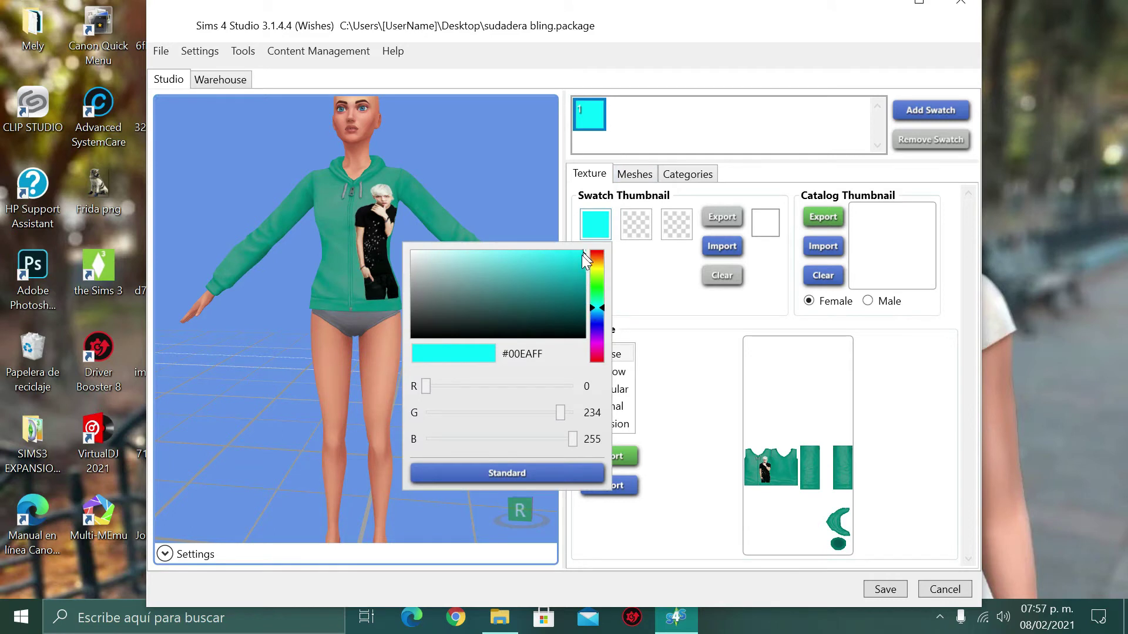
mouse_move(582, 255)
mouse_down()
mouse_move(545, 283)
mouse_move(516, 259)
mouse_move(579, 284)
mouse_up()
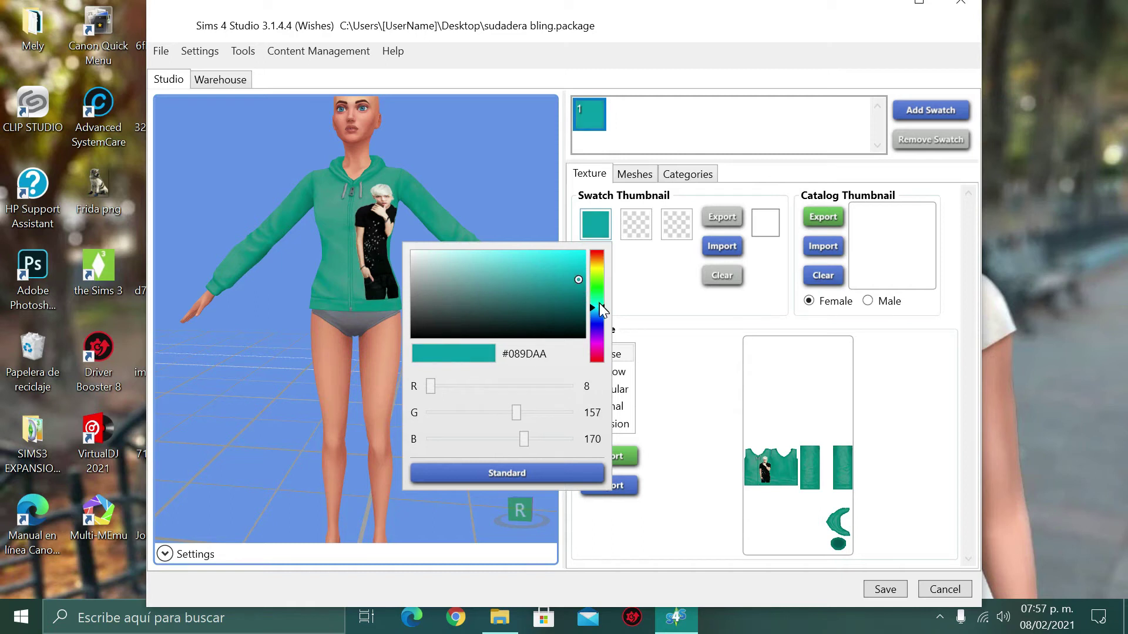
drag(601, 305, 601, 302)
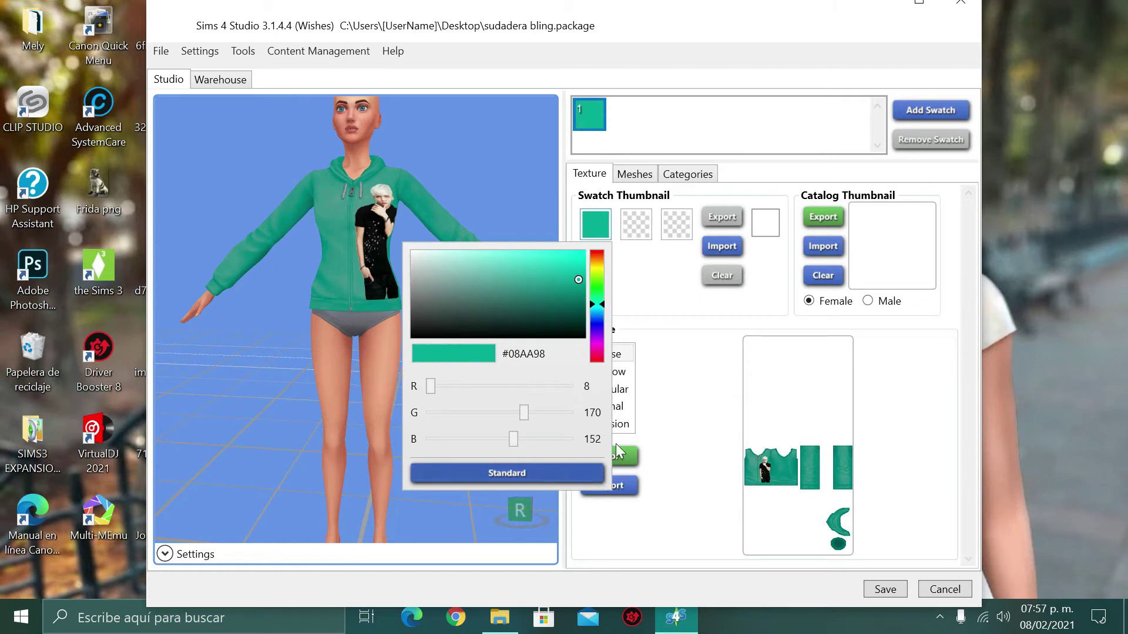
click(659, 453)
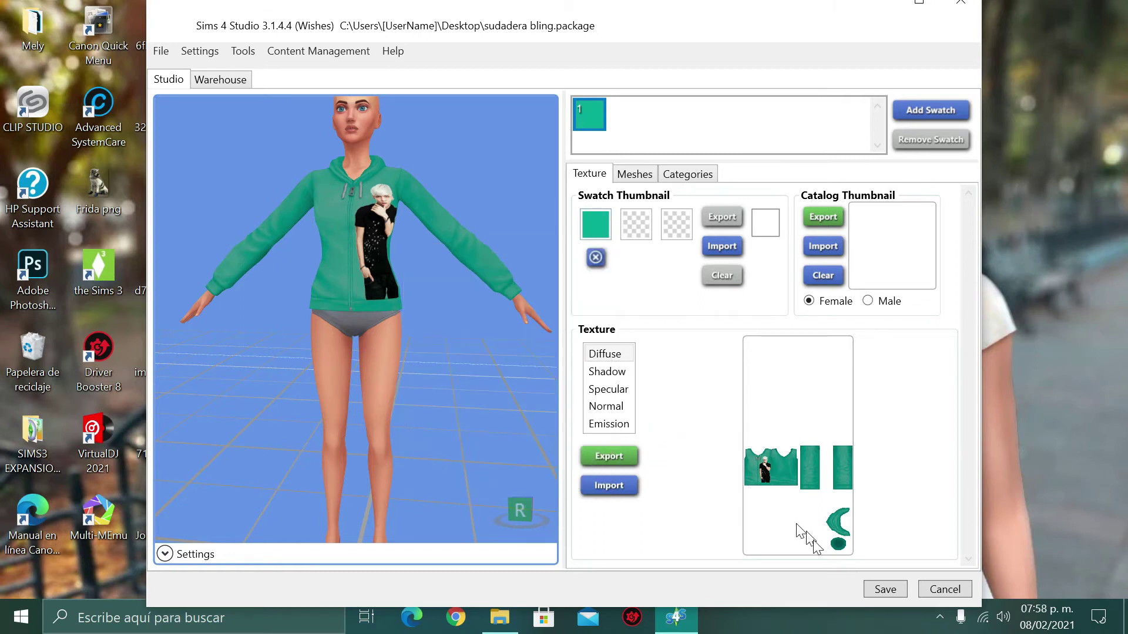